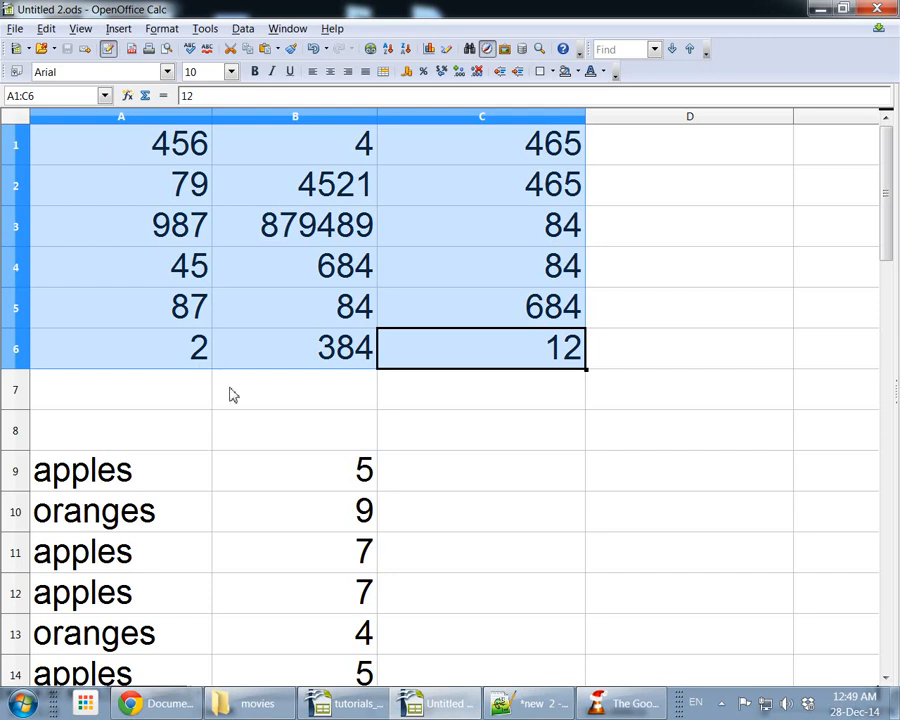
# Start a SUMIF function in the empty cell C7 using the Function Wizard.
pyautogui.click(458, 396)
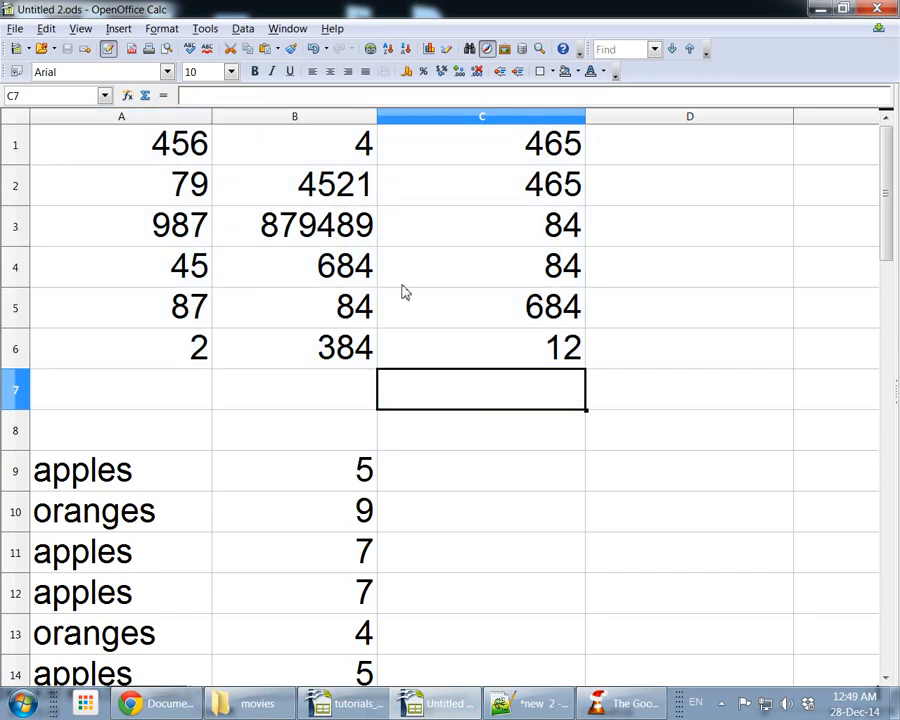
pyautogui.click(129, 96)
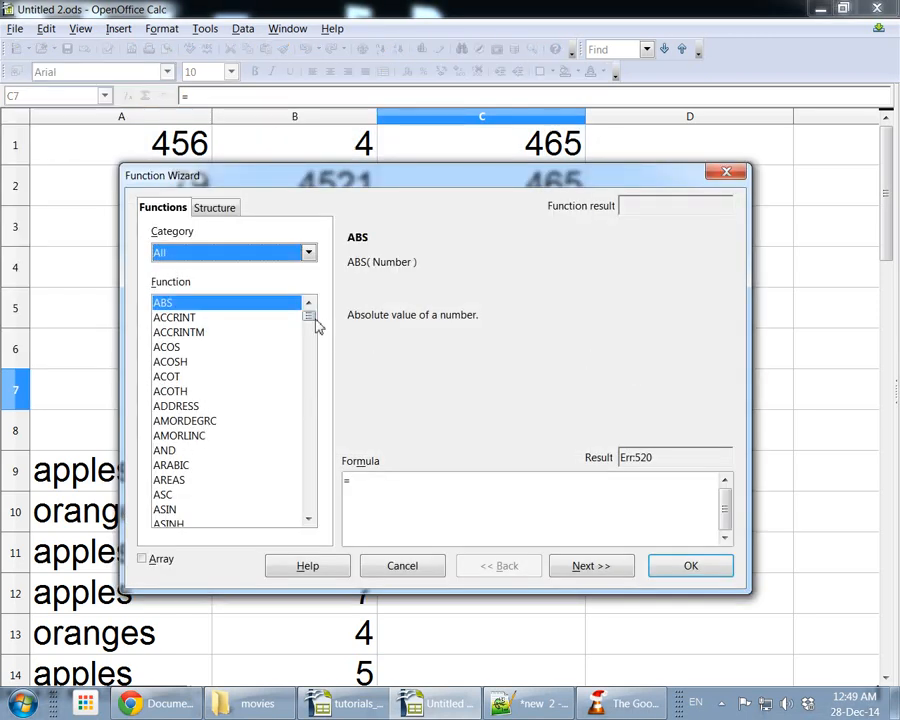
pyautogui.click(264, 377)
pyautogui.write('su')
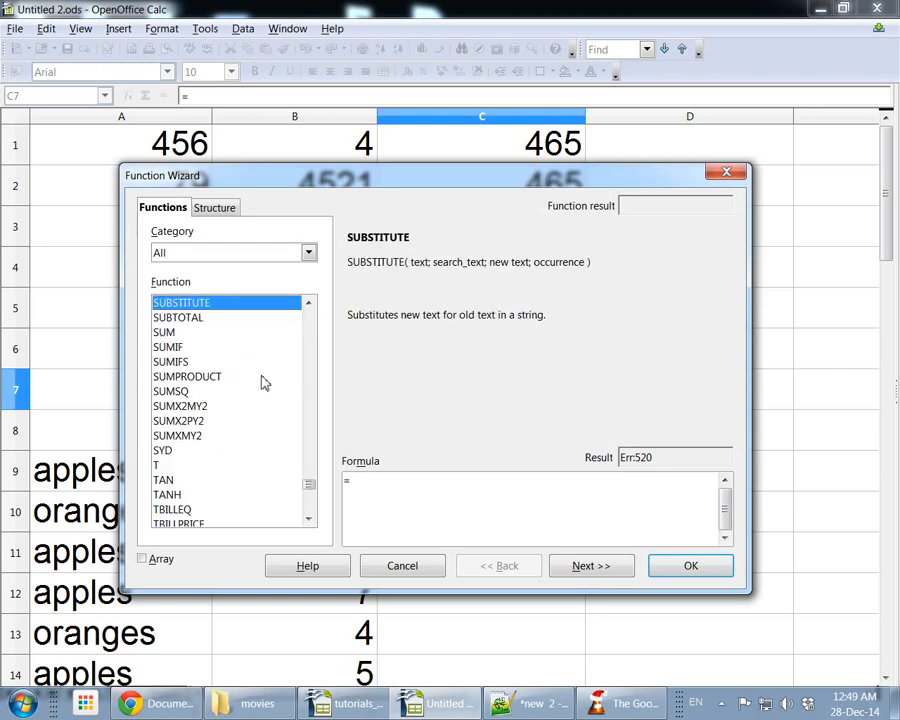
pyautogui.doubleClick(217, 349)
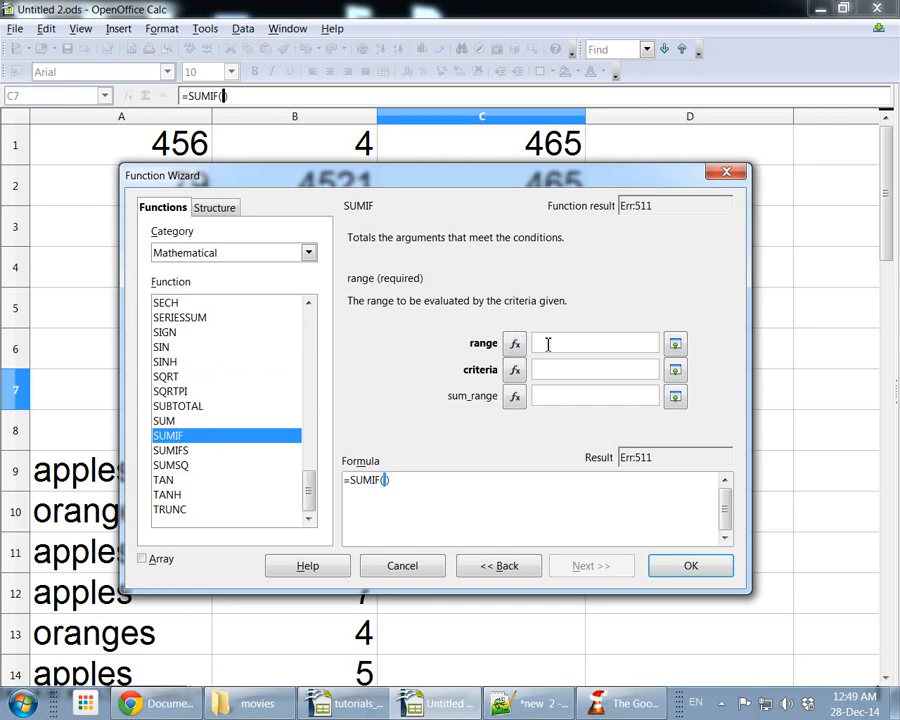
# Set the SUMIF range to A1:C6 and the criteria to ">=100", and accept the formula.
pyautogui.moveTo(498, 178); pyautogui.dragTo(462, 459)
pyautogui.moveTo(125, 140); pyautogui.dragTo(470, 357)
pyautogui.moveTo(521, 440); pyautogui.dragTo(552, 231)
pyautogui.click(560, 422)
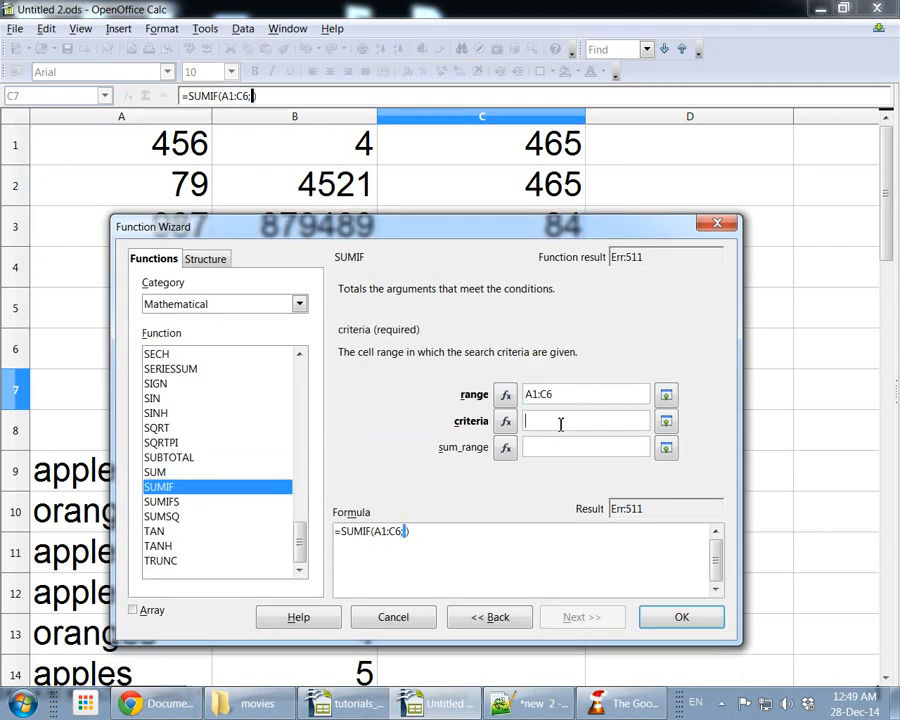
pyautogui.write('">')
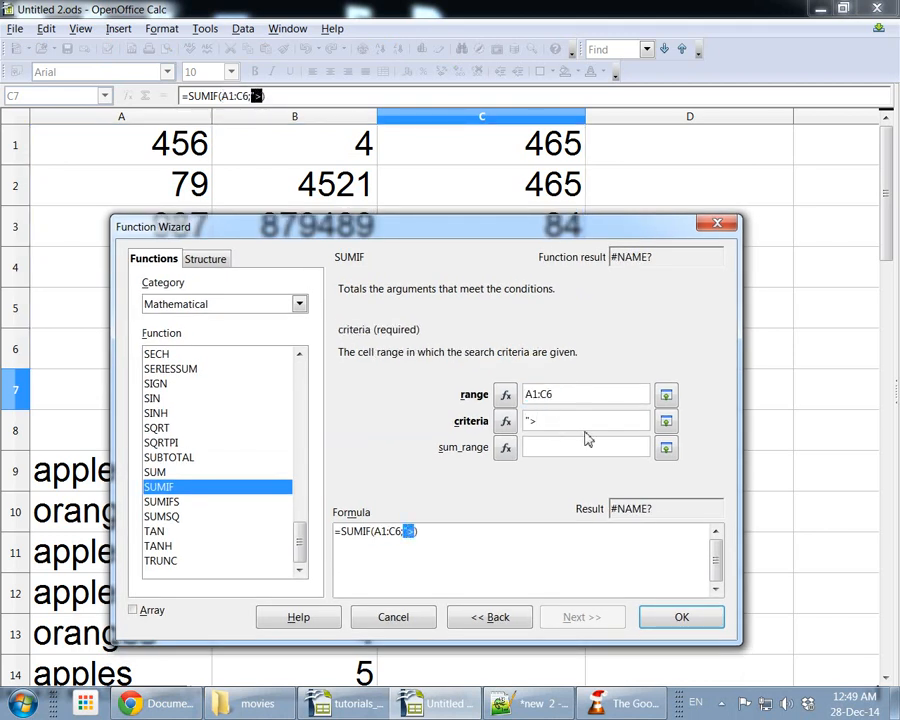
pyautogui.write('=100"')
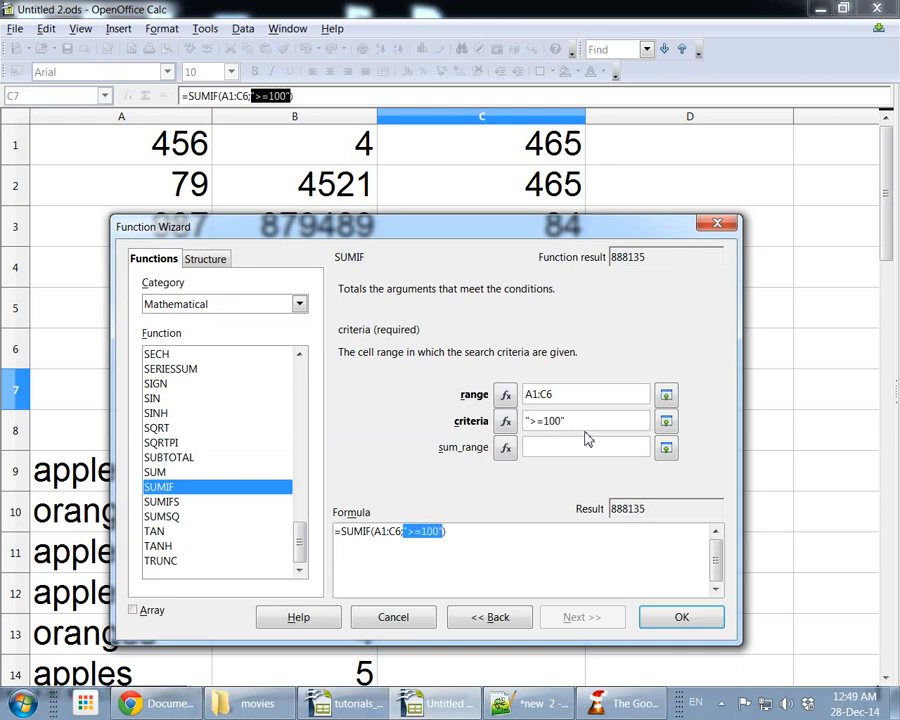
pyautogui.moveTo(500, 232); pyautogui.dragTo(457, 241)
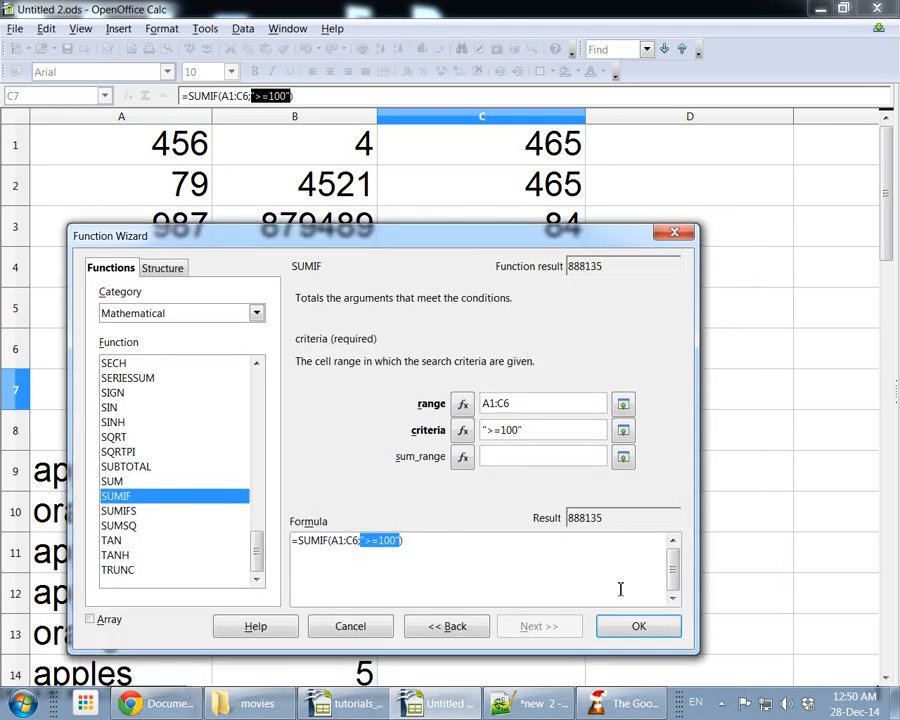
pyautogui.click(620, 630)
# Shorten the number in cell B3 to 8789.
pyautogui.click(296, 228)
pyautogui.doubleClick(304, 225)
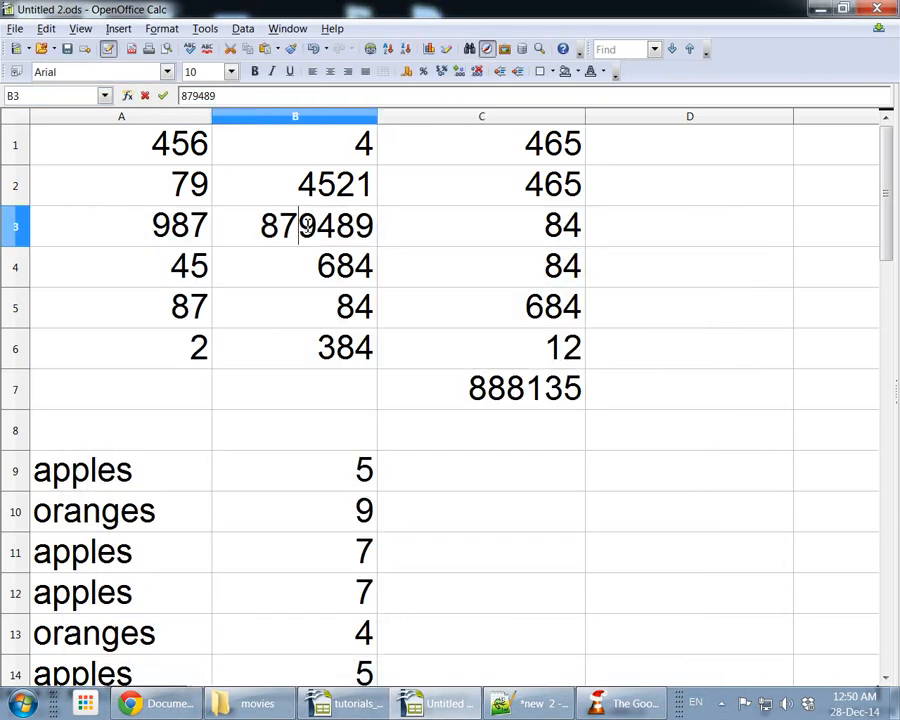
pyautogui.press('Delete')
pyautogui.press('Delete')
pyautogui.press('Return')
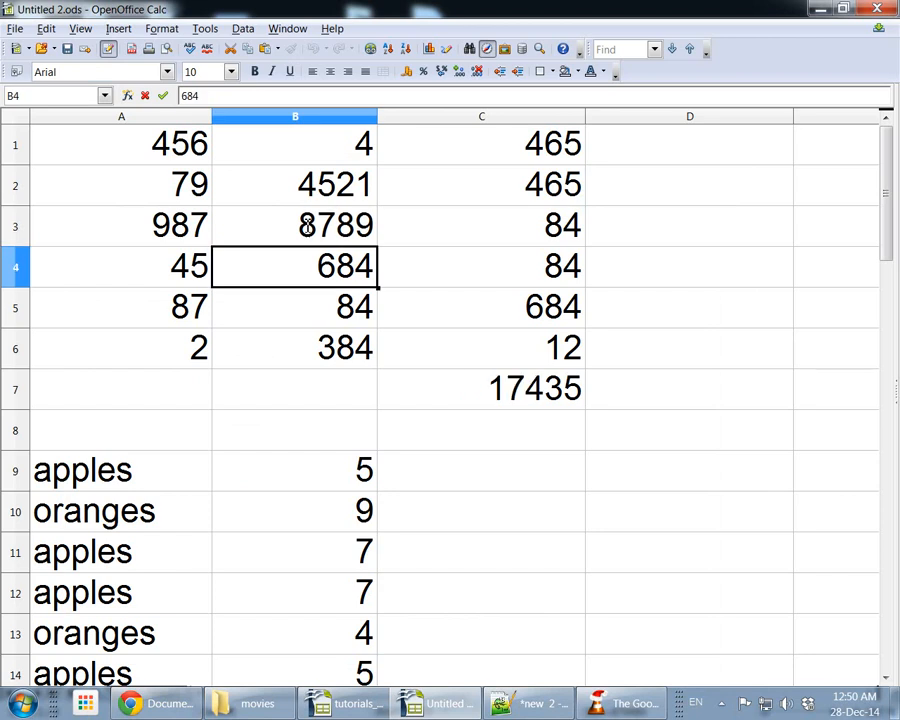
# Review the summed cells A1:C6 and the quoted criteria inside the SUMIF formula in C7.
pyautogui.click(308, 228)
pyautogui.moveTo(518, 362); pyautogui.dragTo(145, 155)
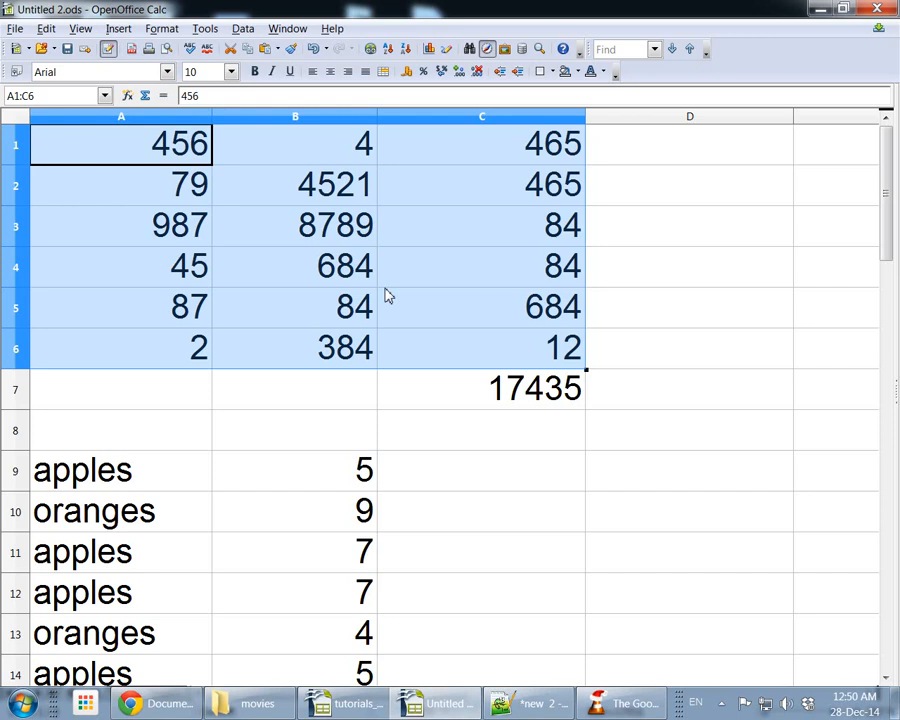
pyautogui.click(307, 387)
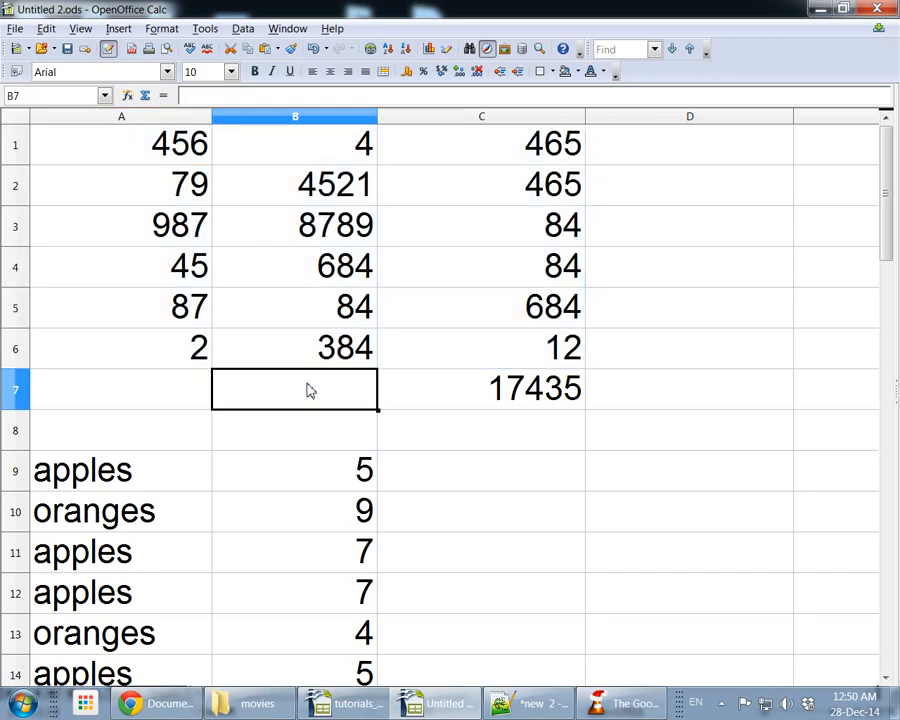
pyautogui.click(526, 394)
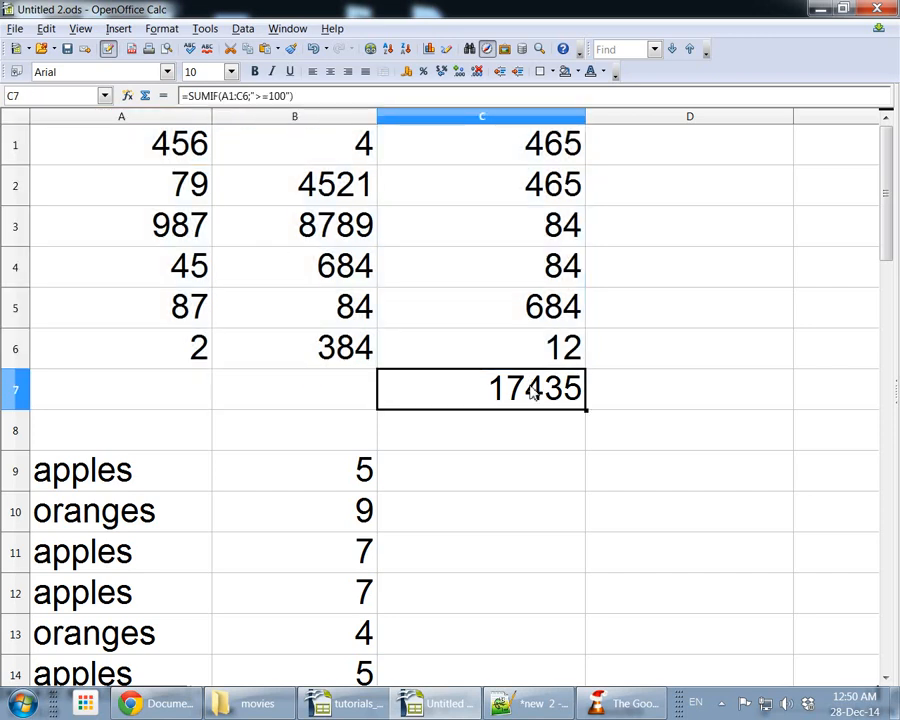
pyautogui.doubleClick(470, 389)
pyautogui.moveTo(619, 389); pyautogui.dragTo(740, 390)
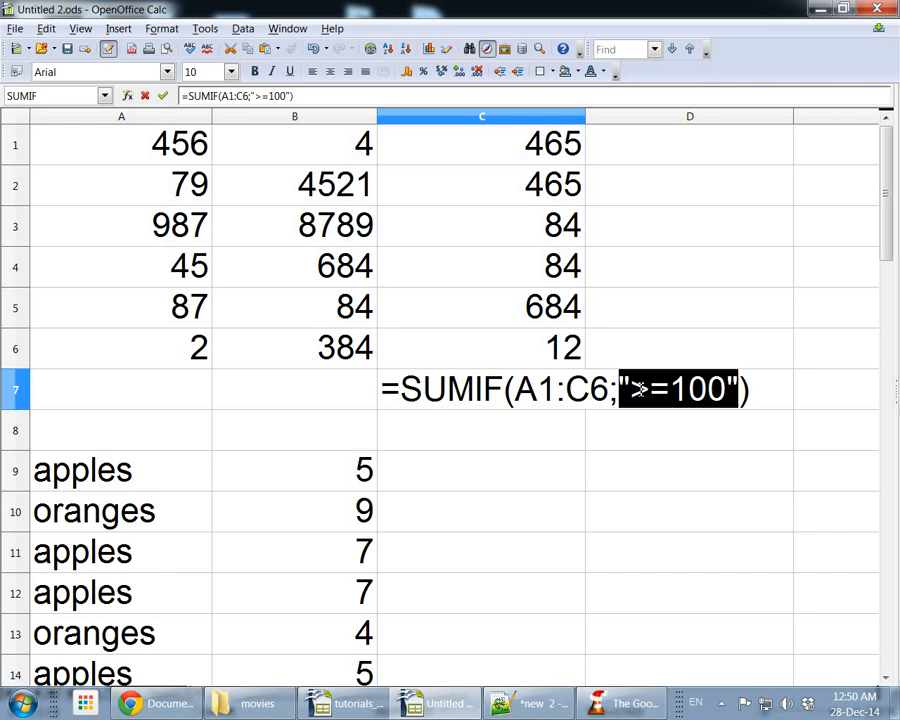
pyautogui.press('Return')
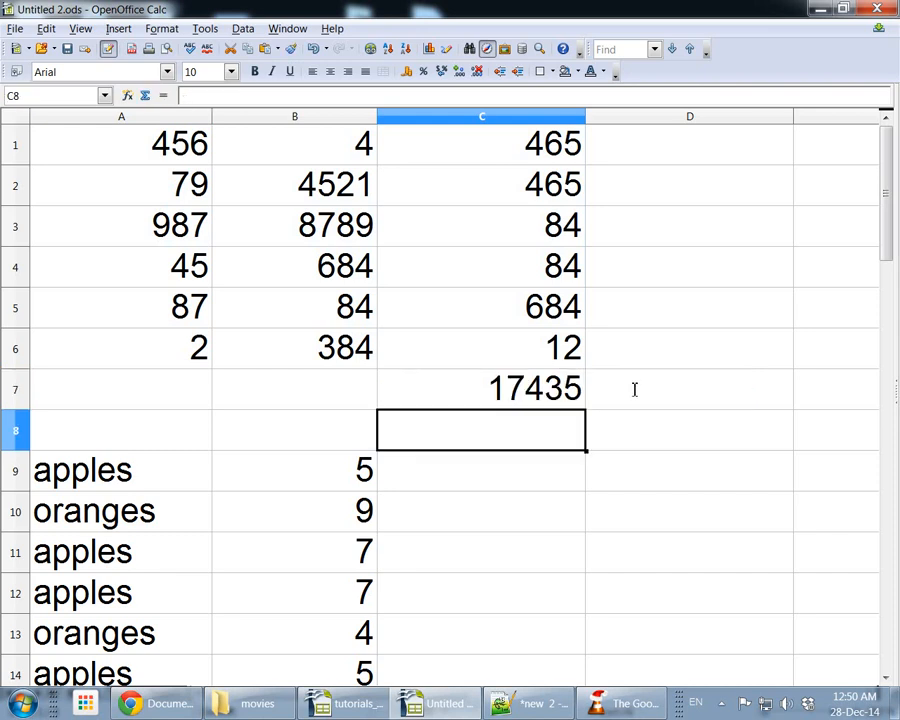
# Enter the condition >=100 as text in cell B7.
pyautogui.click(307, 387)
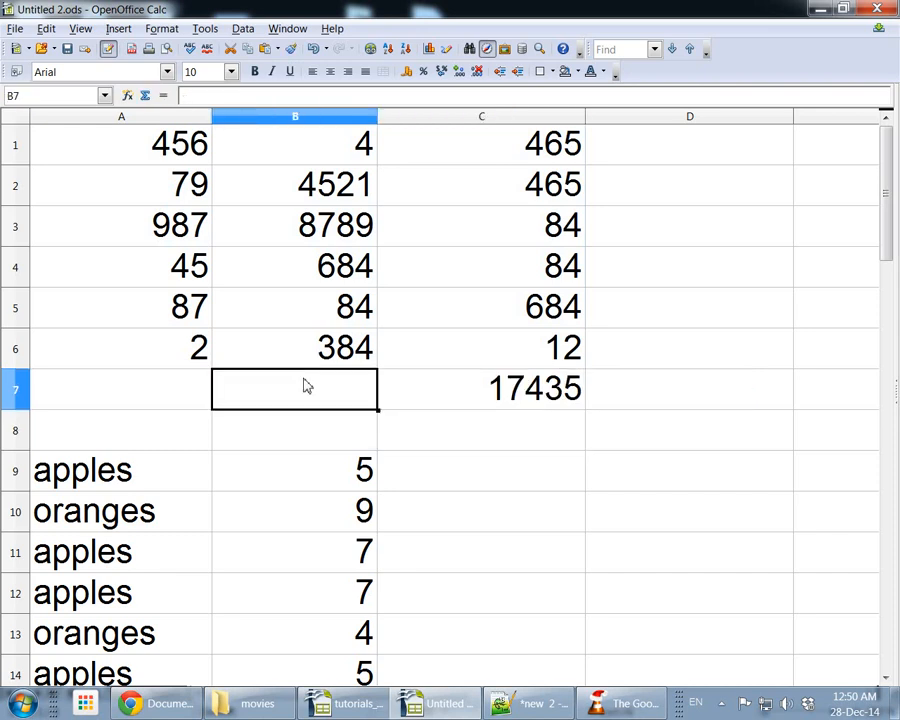
pyautogui.write('>=100')
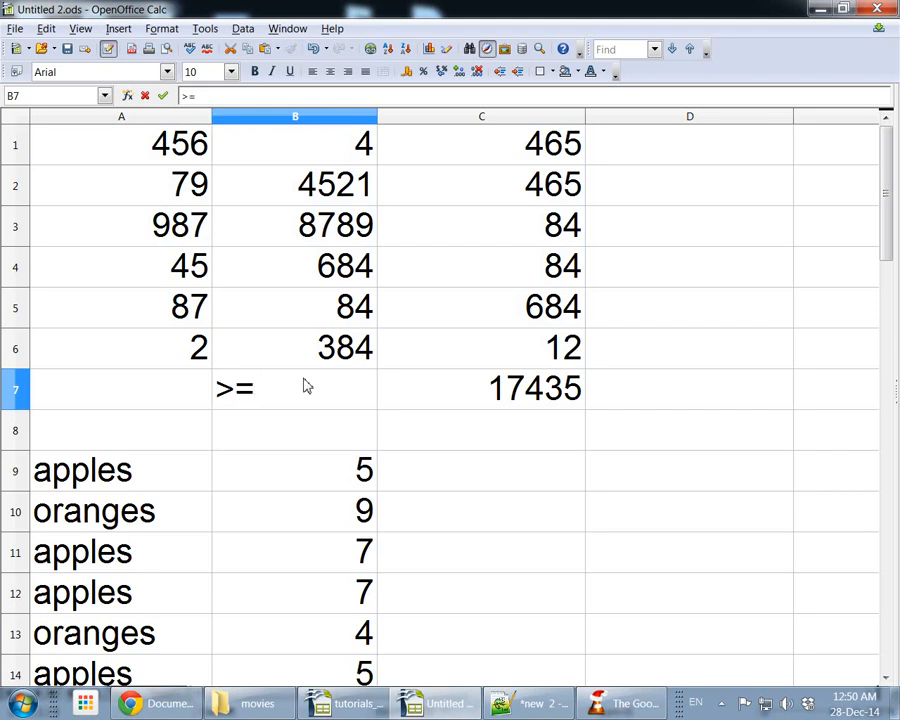
pyautogui.press('Return')
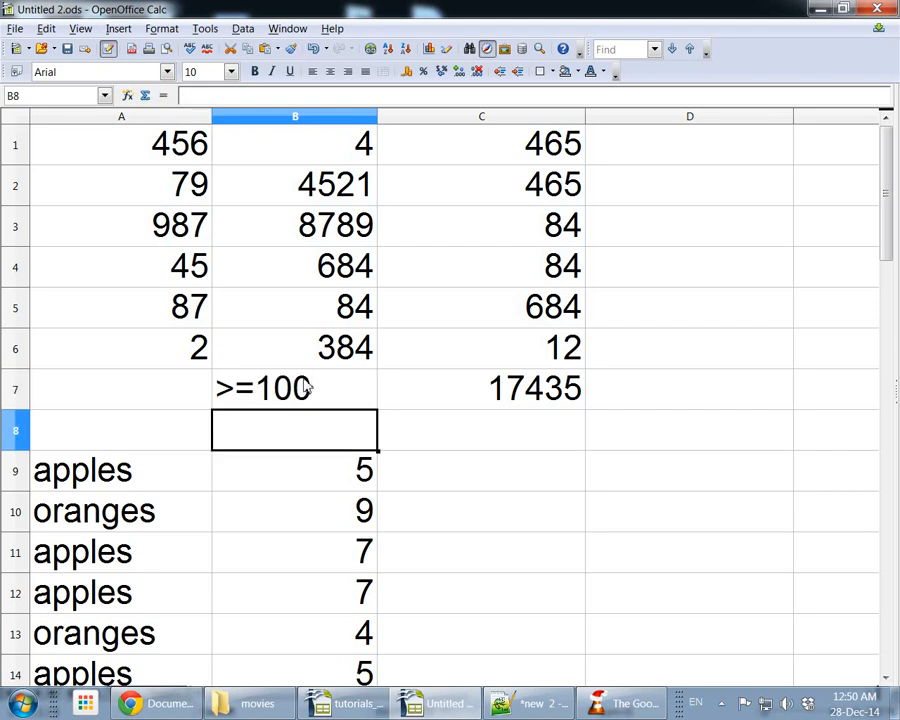
# Replace the quoted criteria in C7's SUMIF formula with a reference to cell b7.
pyautogui.press('Up')
pyautogui.press('Right')
pyautogui.press('F2')
pyautogui.press('Left')
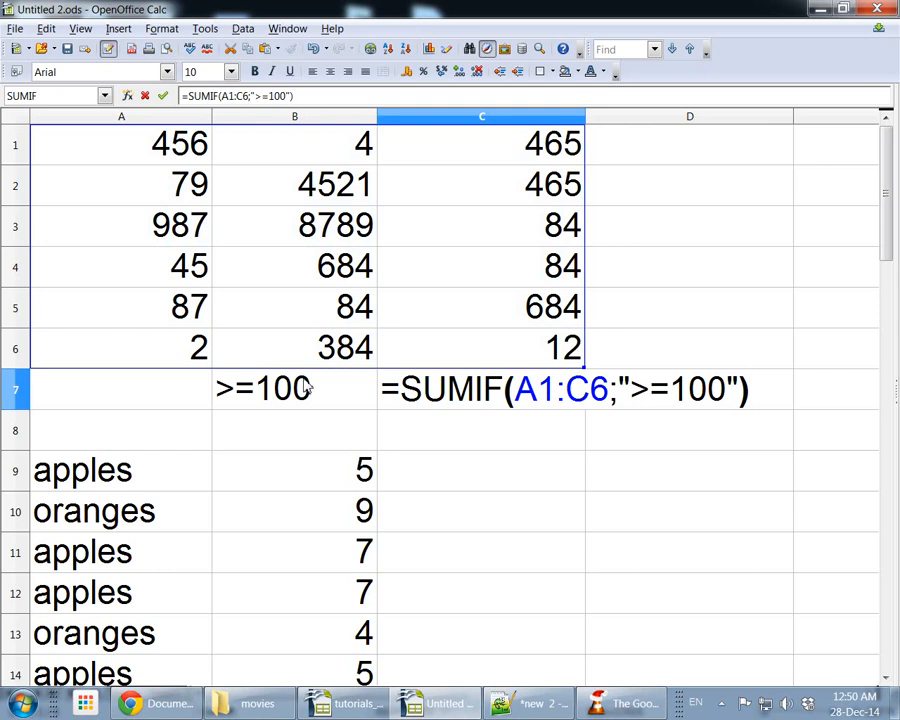
pyautogui.hotkey('shift', 'Left')
pyautogui.hotkey('shift', 'Left')
pyautogui.hotkey('shift', 'Left')
pyautogui.hotkey('shift', 'Left')
pyautogui.hotkey('shift', 'Left')
pyautogui.hotkey('shift', 'Left')
pyautogui.hotkey('shift', 'Left')
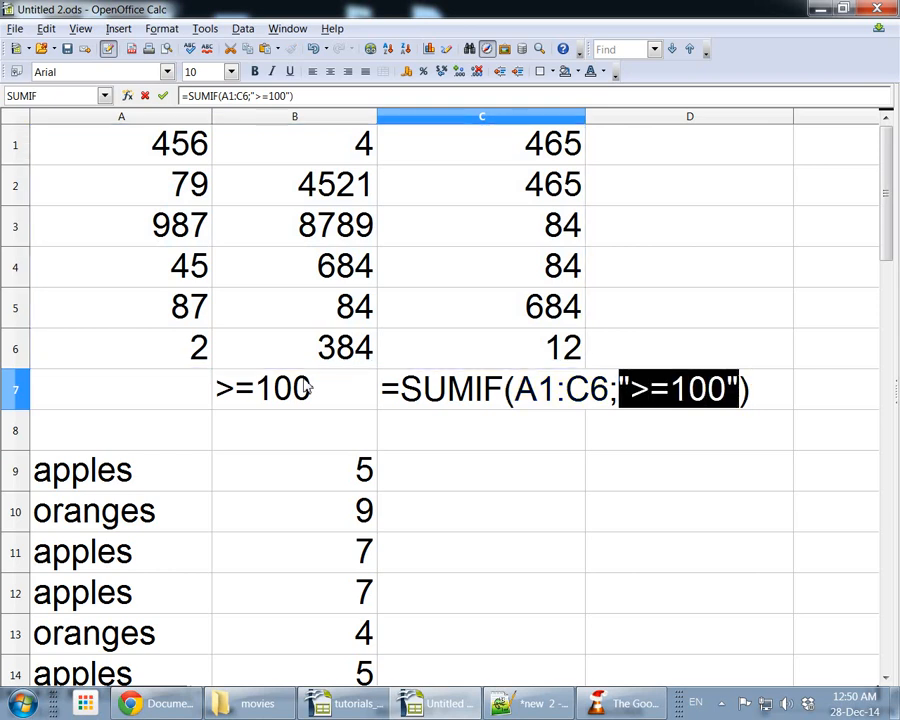
pyautogui.write('b7')
# Check the range and criteria arguments in the C7 formula, and accept the edited formula.
pyautogui.press('Left')
pyautogui.press('Left')
pyautogui.press('Left')
pyautogui.hotkey('shift', 'Left')
pyautogui.hotkey('shift', 'Left')
pyautogui.hotkey('shift', 'Left')
pyautogui.hotkey('shift', 'Left')
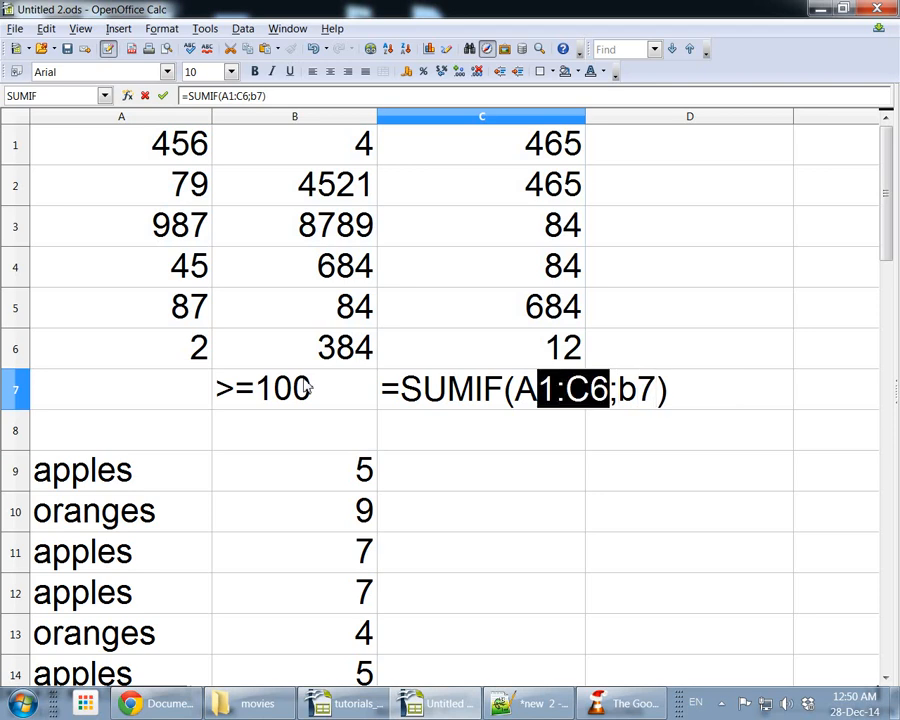
pyautogui.hotkey('shift', 'Left')
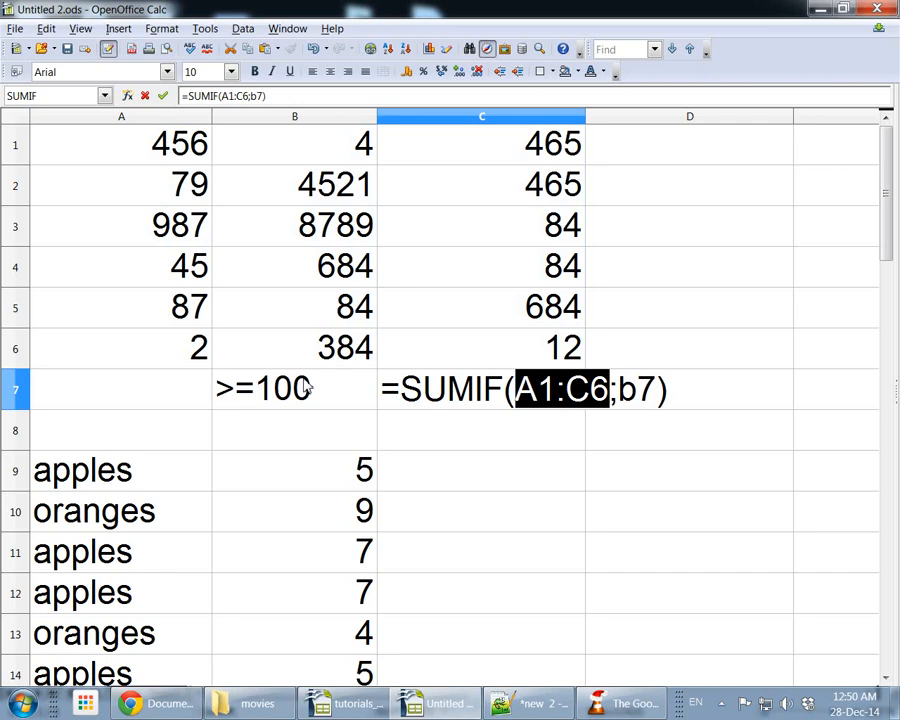
pyautogui.press('Right')
pyautogui.press('Right')
pyautogui.press('Right')
pyautogui.press('Right')
pyautogui.press('Left')
pyautogui.hotkey('shift', 'Right')
pyautogui.hotkey('shift', 'Right')
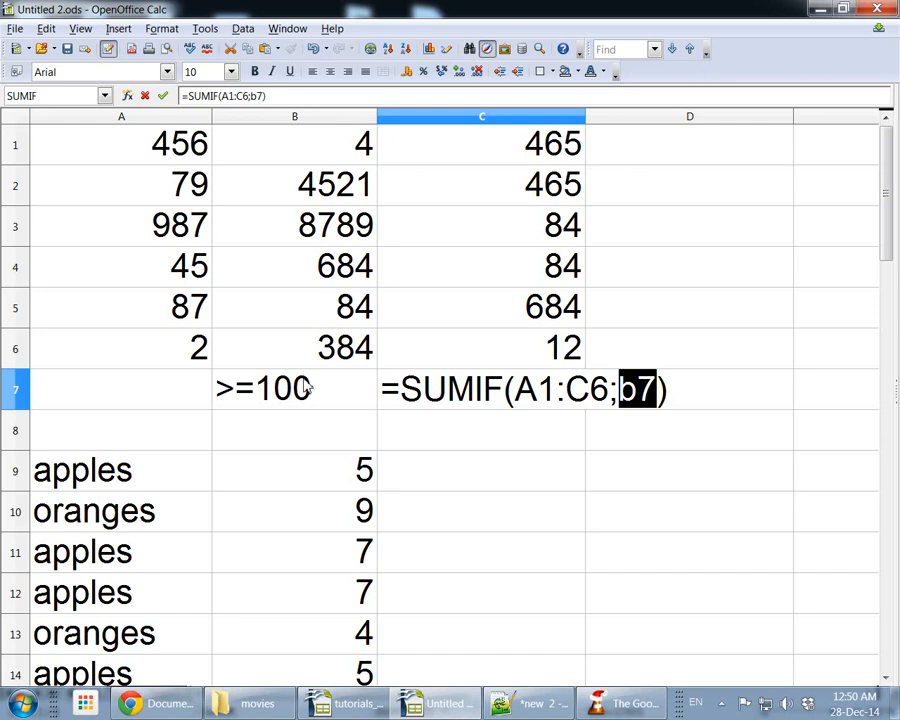
pyautogui.press('Return')
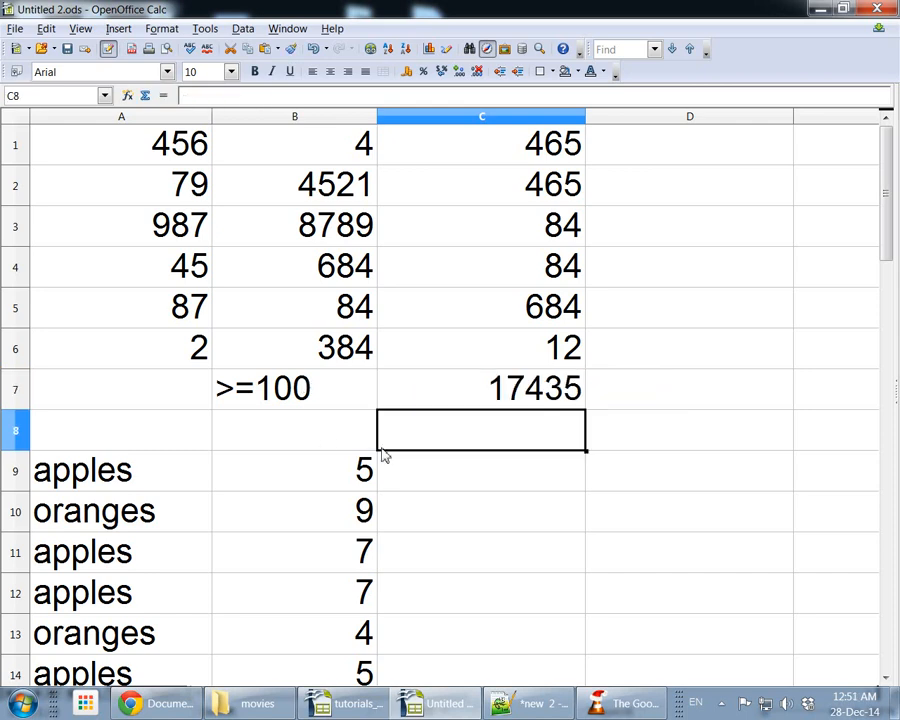
# Examine the optional sum_range argument of the C7 formula in the Function Wizard, and leave without changing the formula.
pyautogui.click(430, 400)
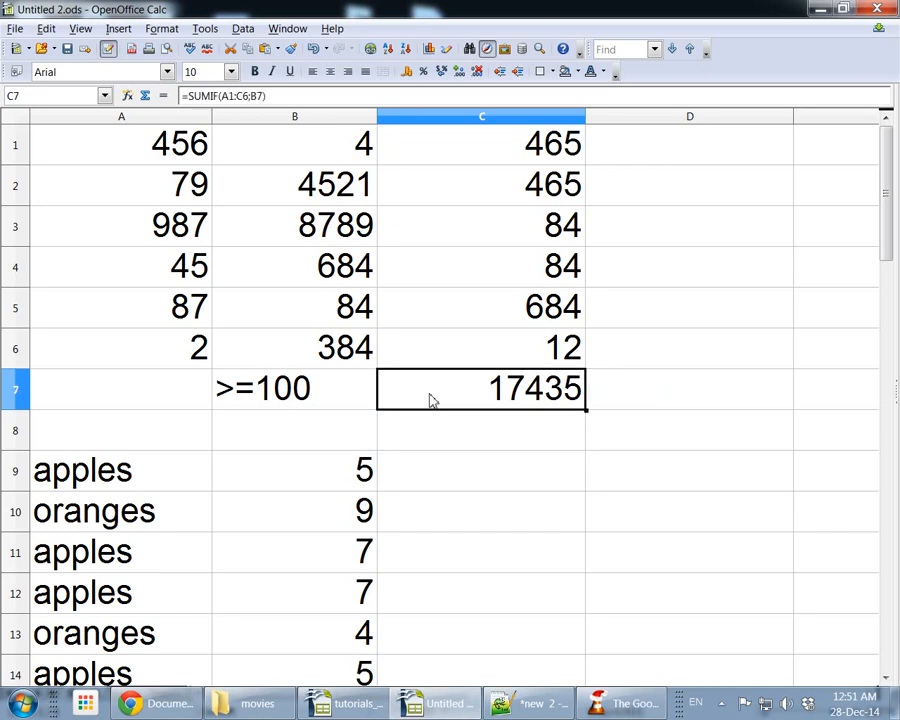
pyautogui.click(127, 95)
pyautogui.moveTo(521, 233); pyautogui.dragTo(611, 217)
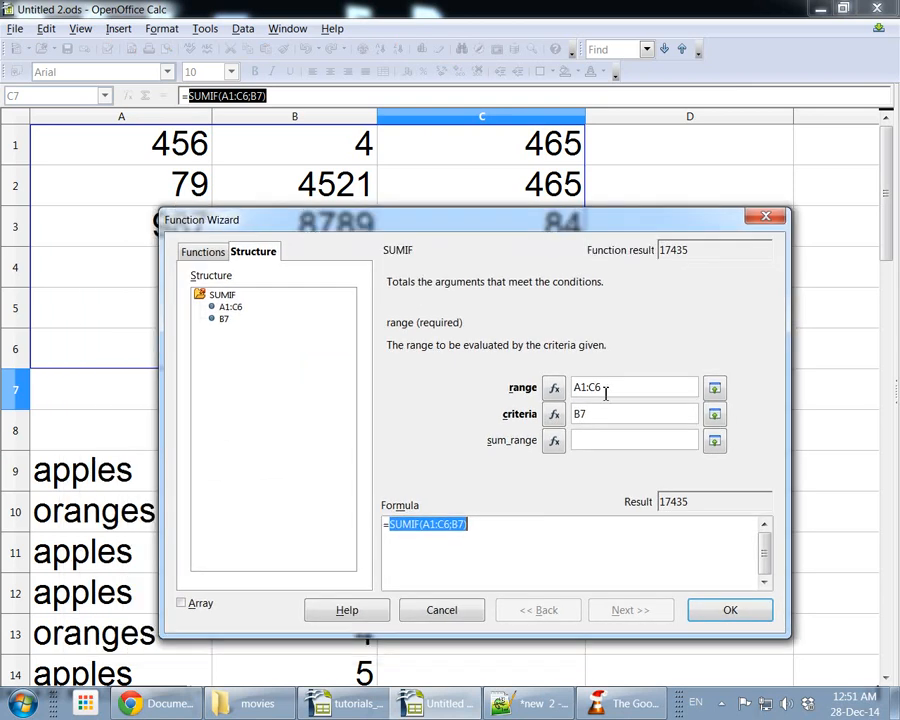
pyautogui.click(590, 441)
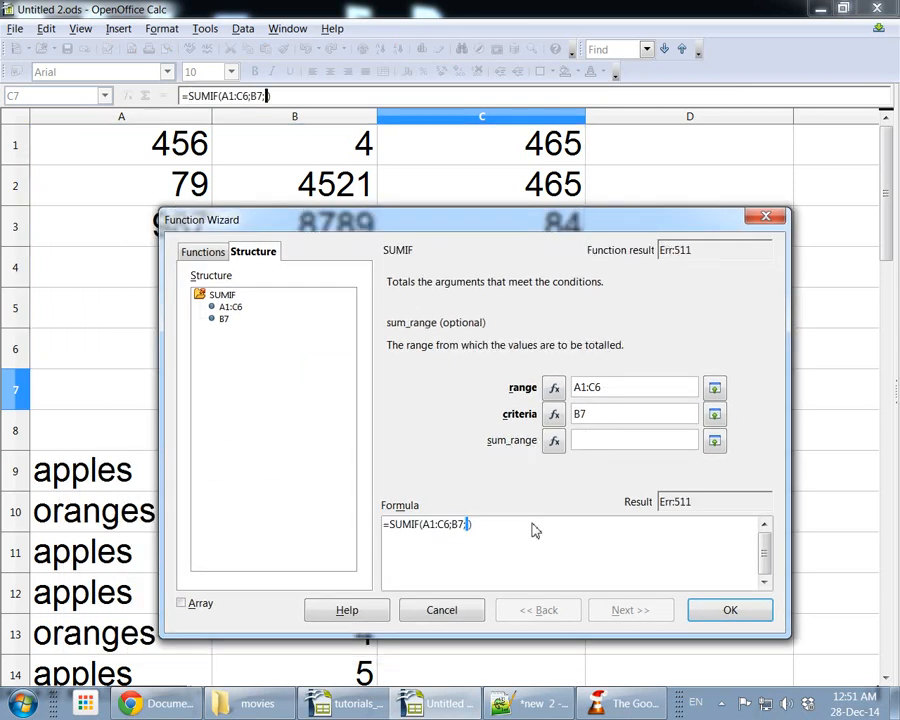
pyautogui.click(442, 612)
# Enter the heading "quantity of kilos" in cell B8 above the numbers of the apples and oranges list.
pyautogui.scroll(-3, 528, 412)
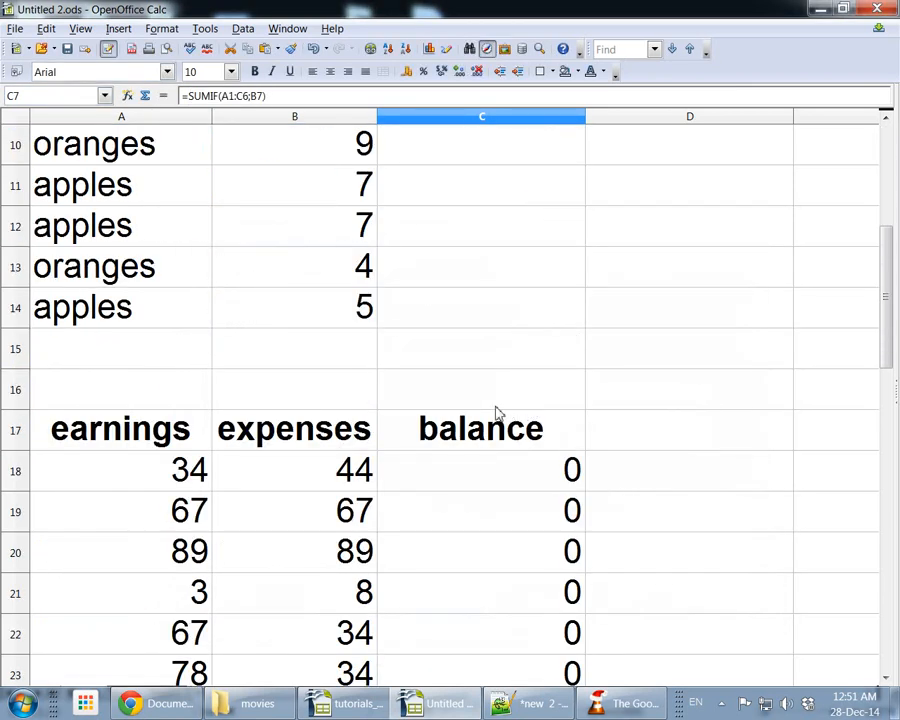
pyautogui.scroll(1, 480, 420)
pyautogui.click(300, 472)
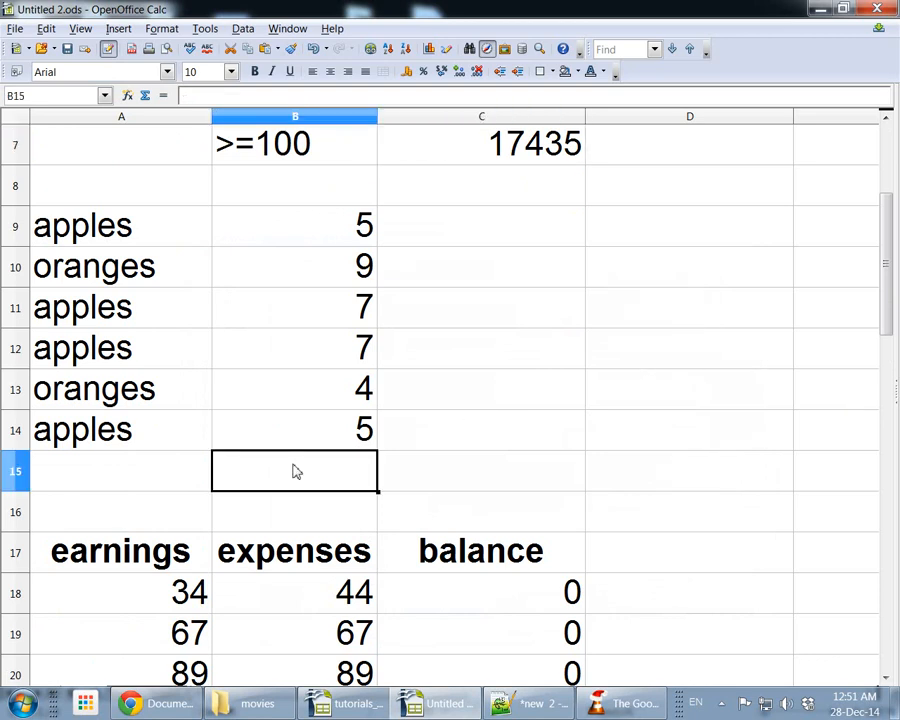
pyautogui.moveTo(133, 233); pyautogui.dragTo(114, 430)
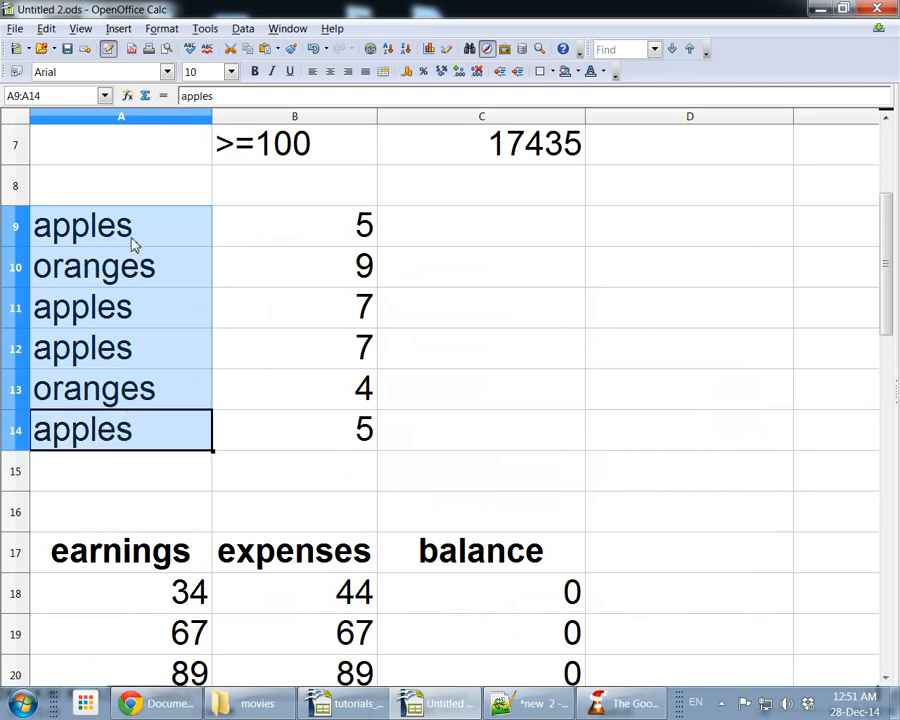
pyautogui.click(80, 228)
pyautogui.click(287, 195)
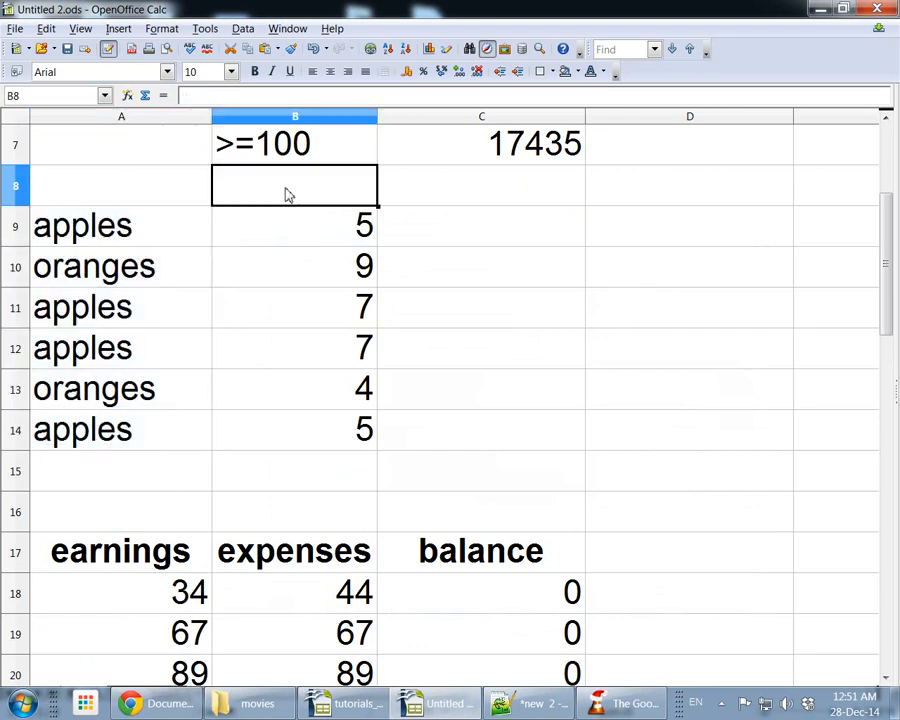
pyautogui.write('quantity')
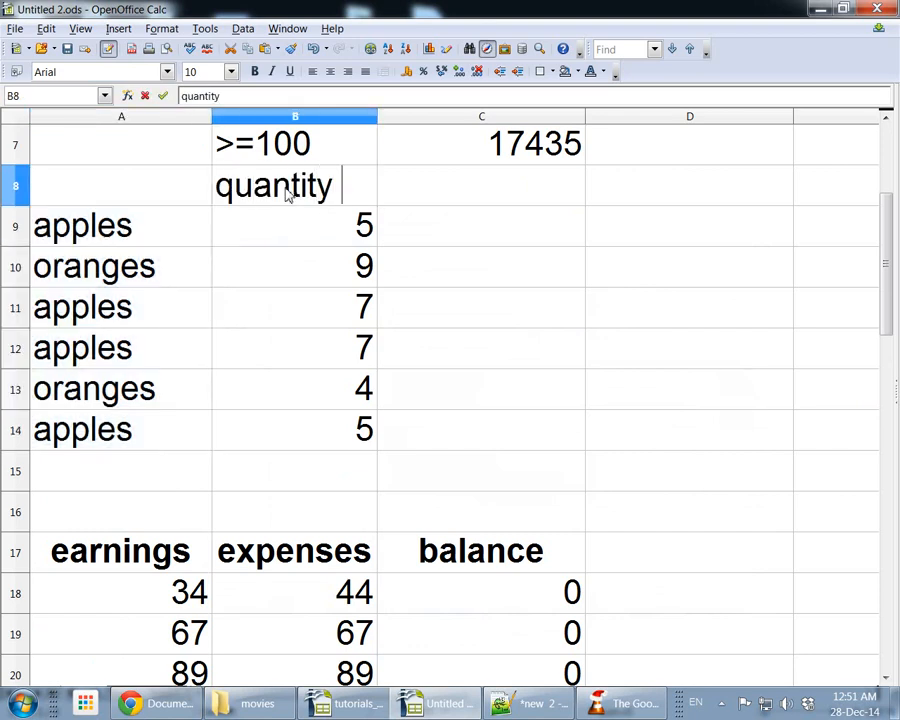
pyautogui.write(' of kilos')
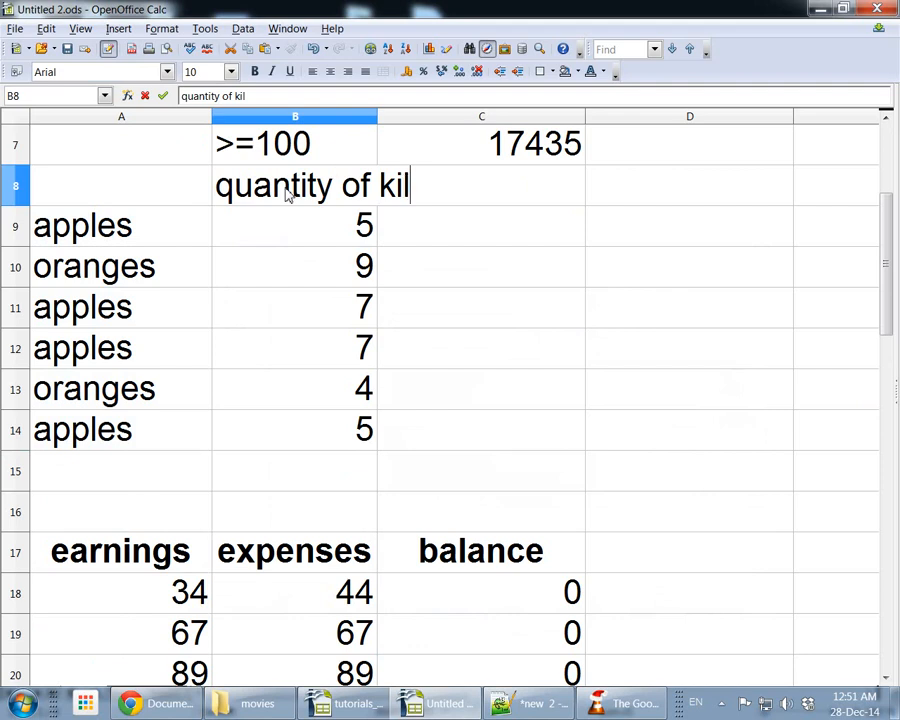
pyautogui.press('Return')
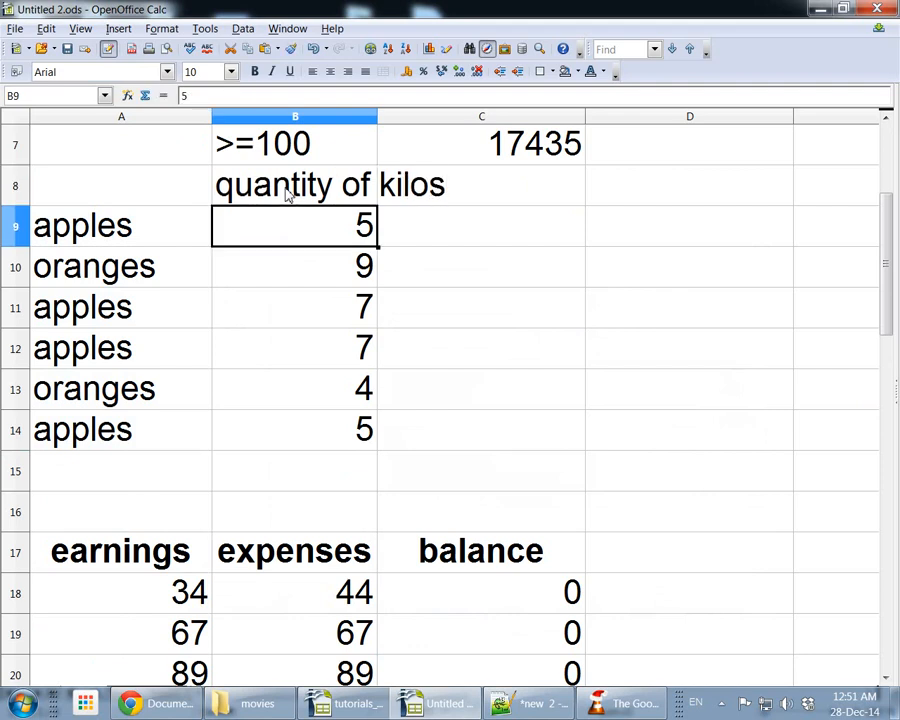
# Select the kilo quantities of the fruit list in B9:B14.
pyautogui.hotkey('shift', 'Down')
pyautogui.hotkey('shift', 'Down')
pyautogui.hotkey('shift', 'Down')
pyautogui.hotkey('shift', 'Down')
pyautogui.hotkey('shift', 'Down')
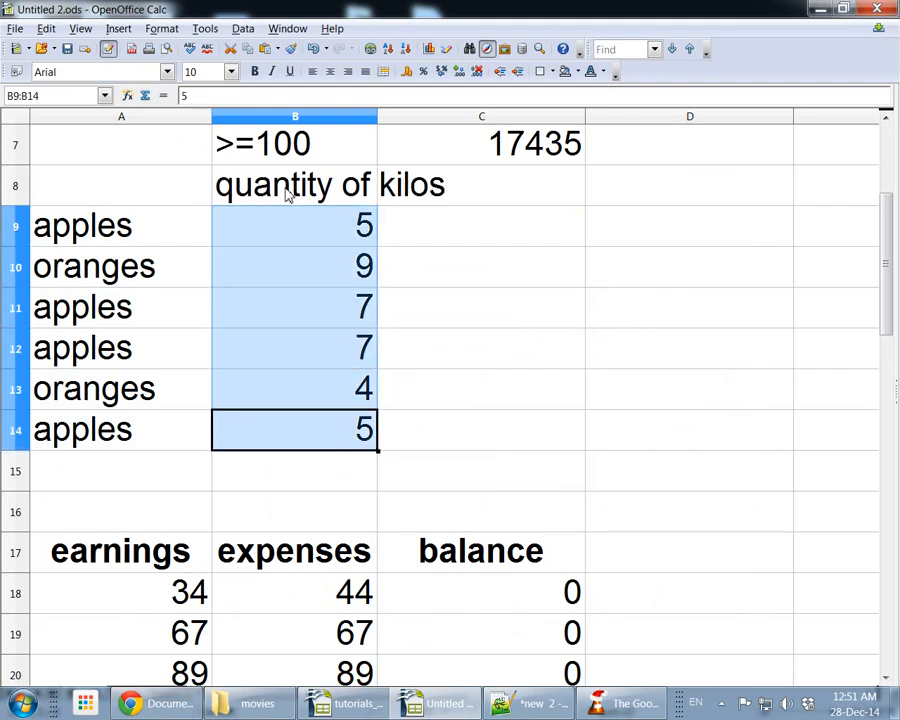
# Widen column B so the heading "quantity of kilos" fits inside cell B8.
pyautogui.moveTo(377, 117); pyautogui.dragTo(467, 128)
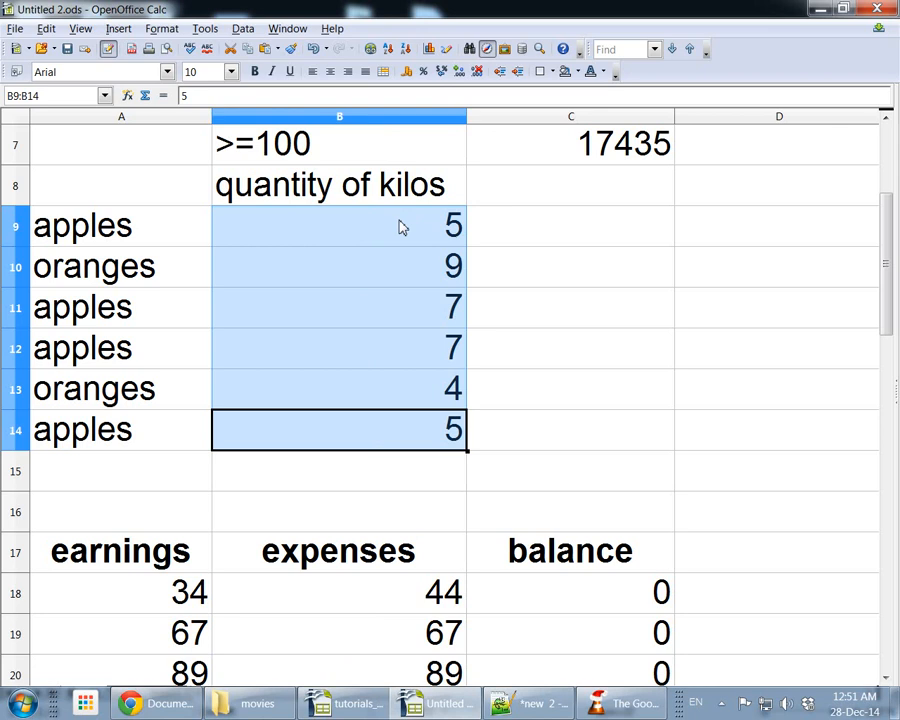
pyautogui.click(362, 236)
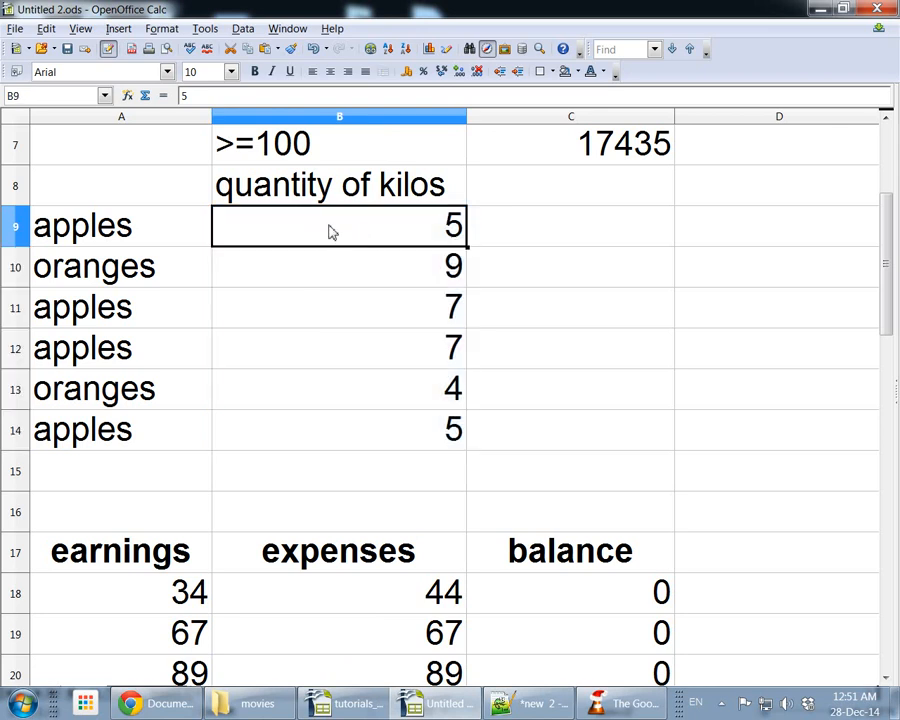
pyautogui.click(362, 284)
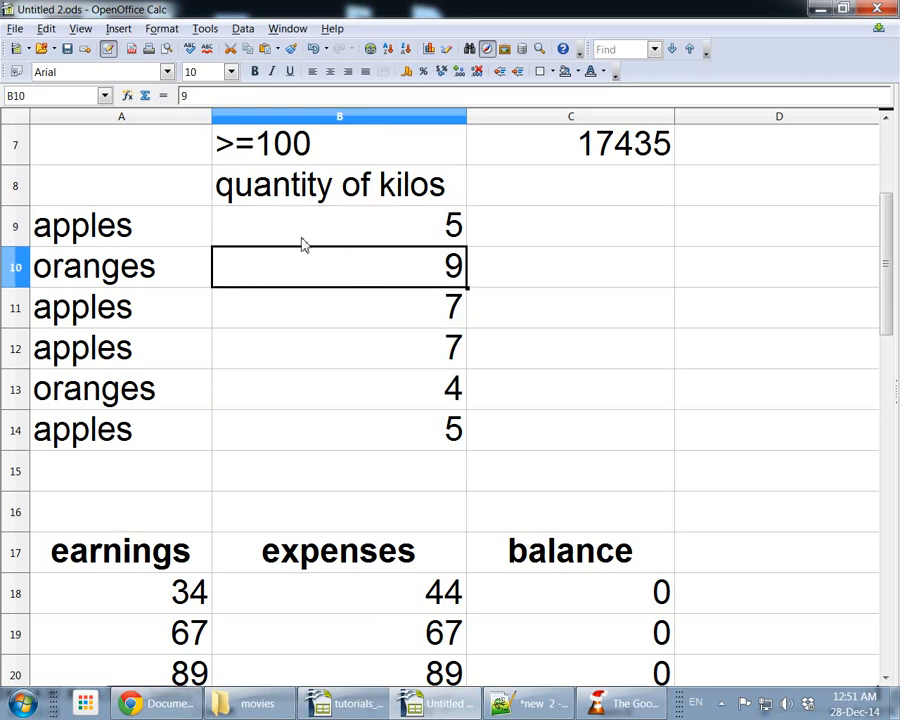
pyautogui.moveTo(466, 117); pyautogui.dragTo(457, 117)
pyautogui.click(348, 466)
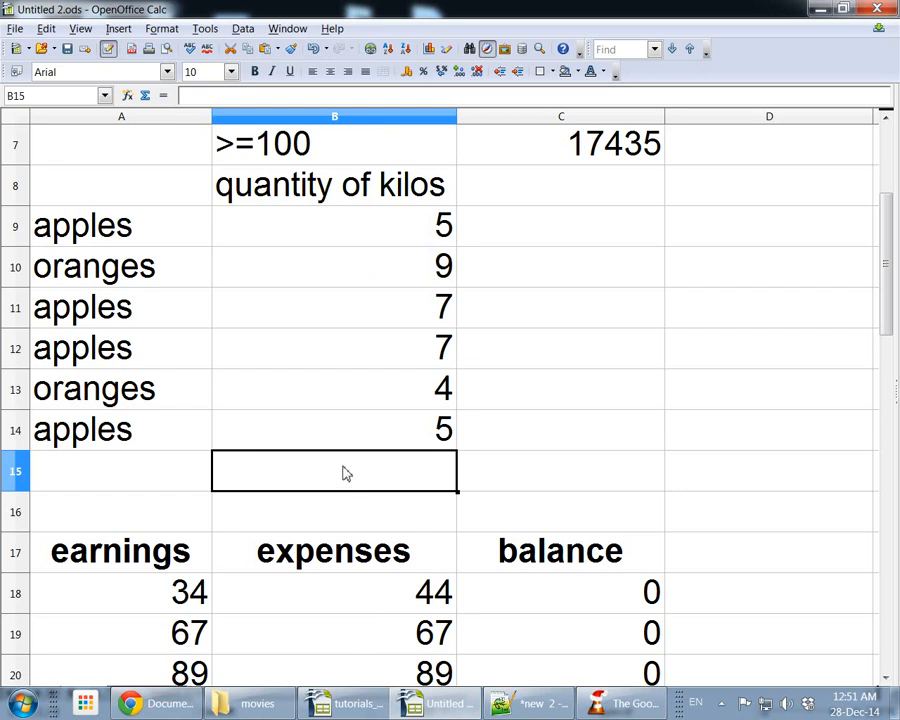
# Start a SUMIF function in B15 below the fruit list, with range A9:A14 and the criteria "apples" in quotation marks.
pyautogui.moveTo(137, 241); pyautogui.dragTo(305, 370)
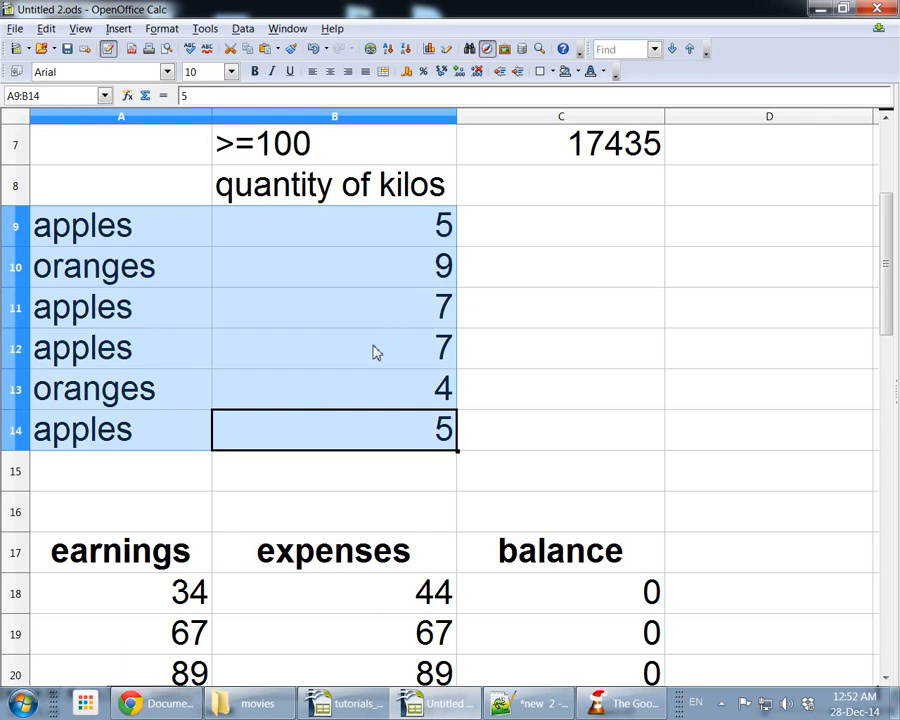
pyautogui.click(315, 472)
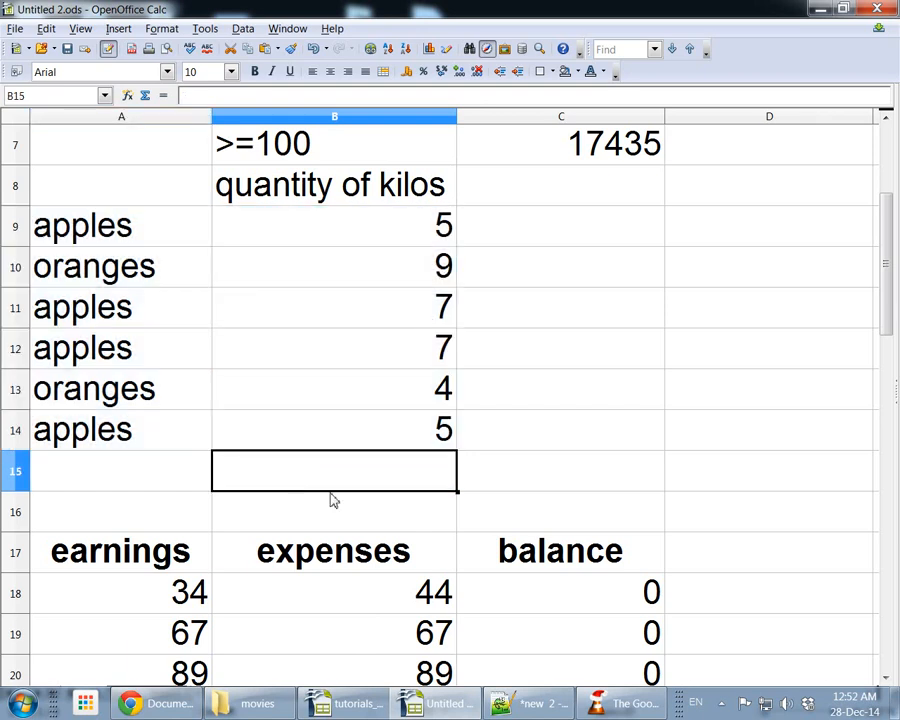
pyautogui.click(128, 100)
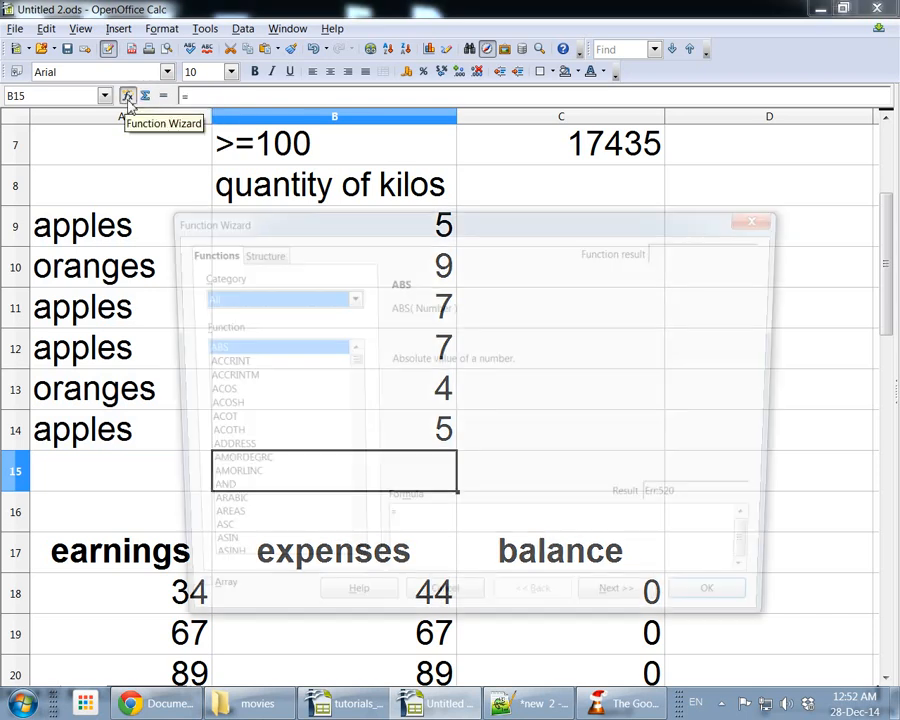
pyautogui.write('su')
pyautogui.doubleClick(230, 391)
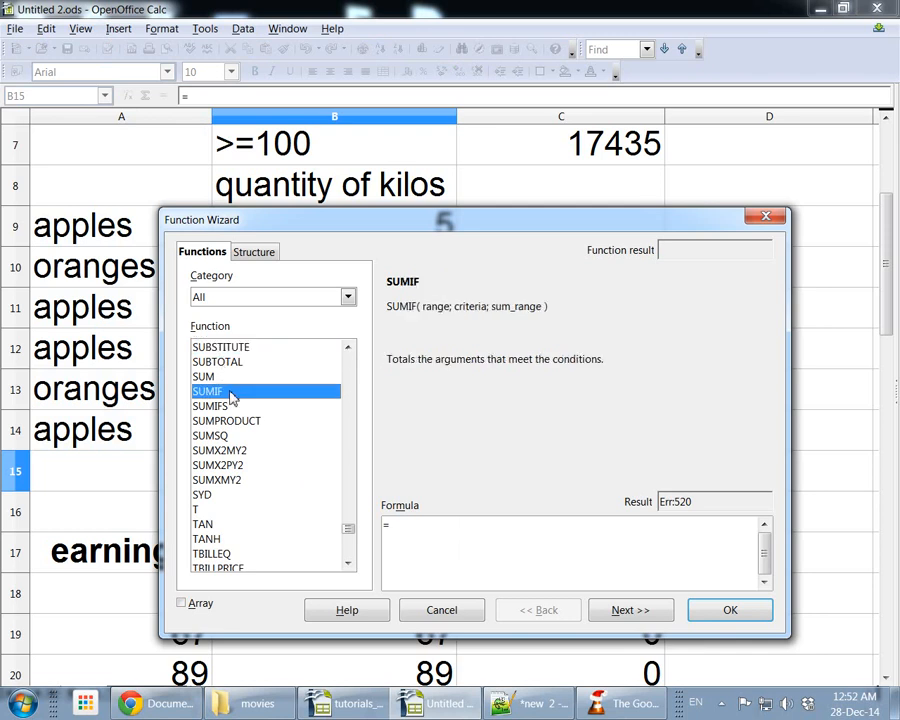
pyautogui.moveTo(564, 230); pyautogui.dragTo(675, 270)
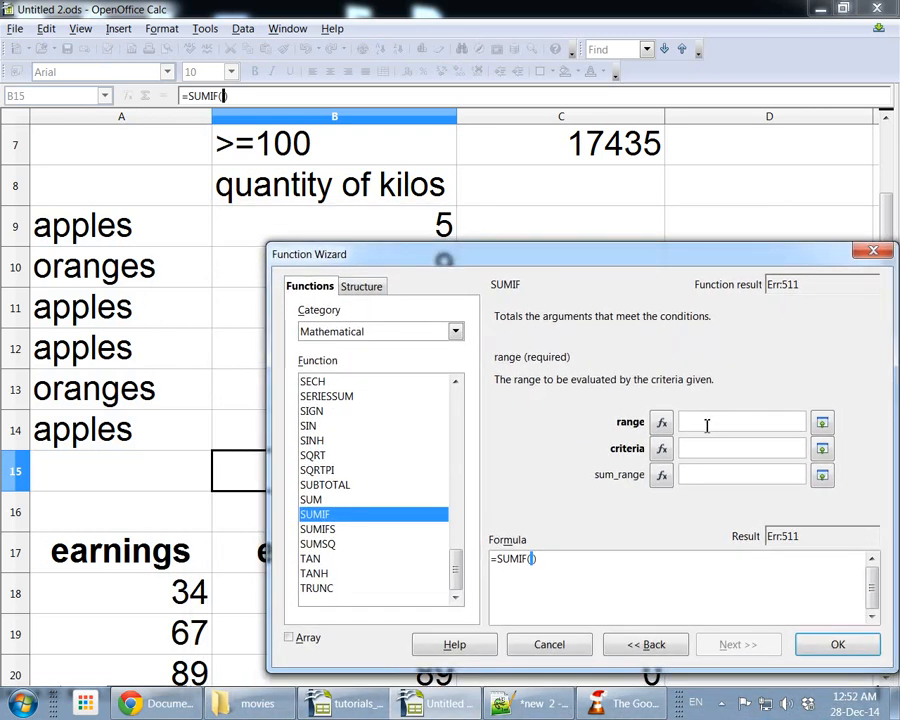
pyautogui.moveTo(124, 230); pyautogui.dragTo(124, 430)
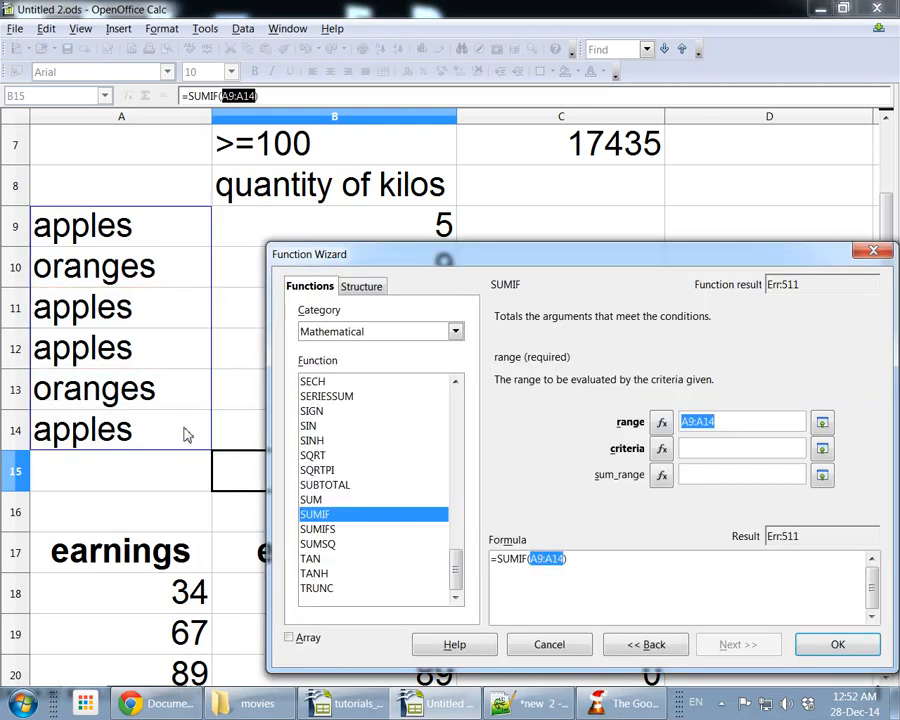
pyautogui.click(705, 451)
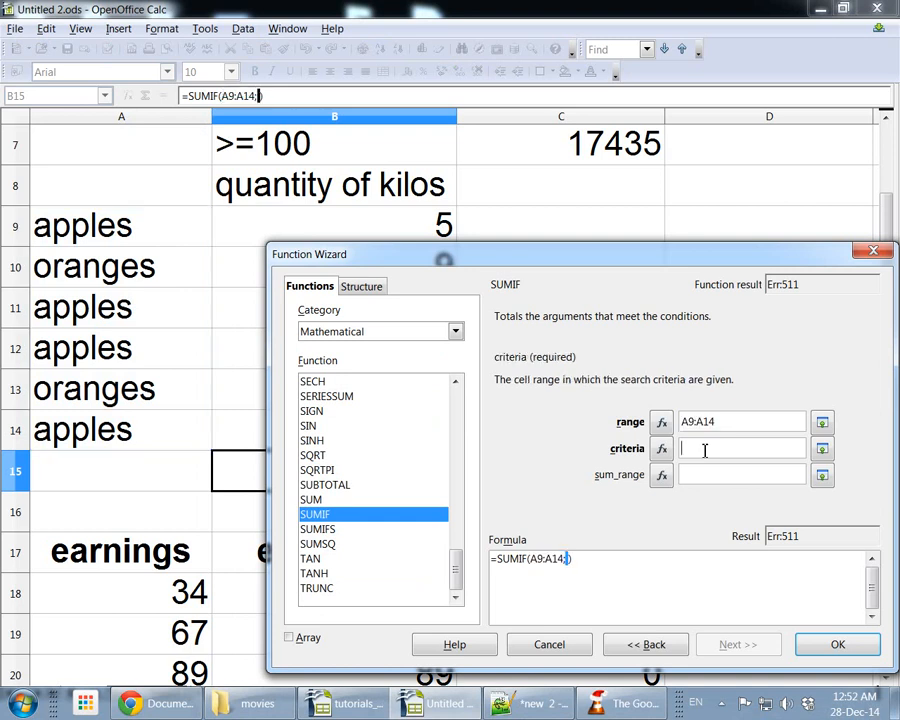
pyautogui.write('"apples"')
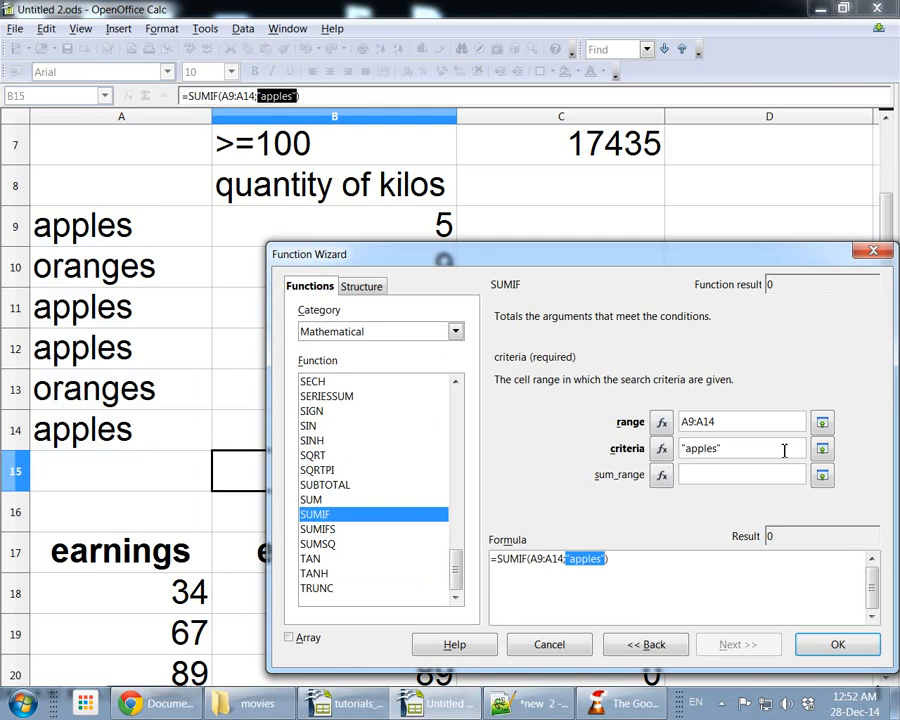
# Set the sum_range argument to the kilo quantities B9:B14, check it against the range argument, and accept the formula.
pyautogui.moveTo(590, 258); pyautogui.dragTo(552, 247)
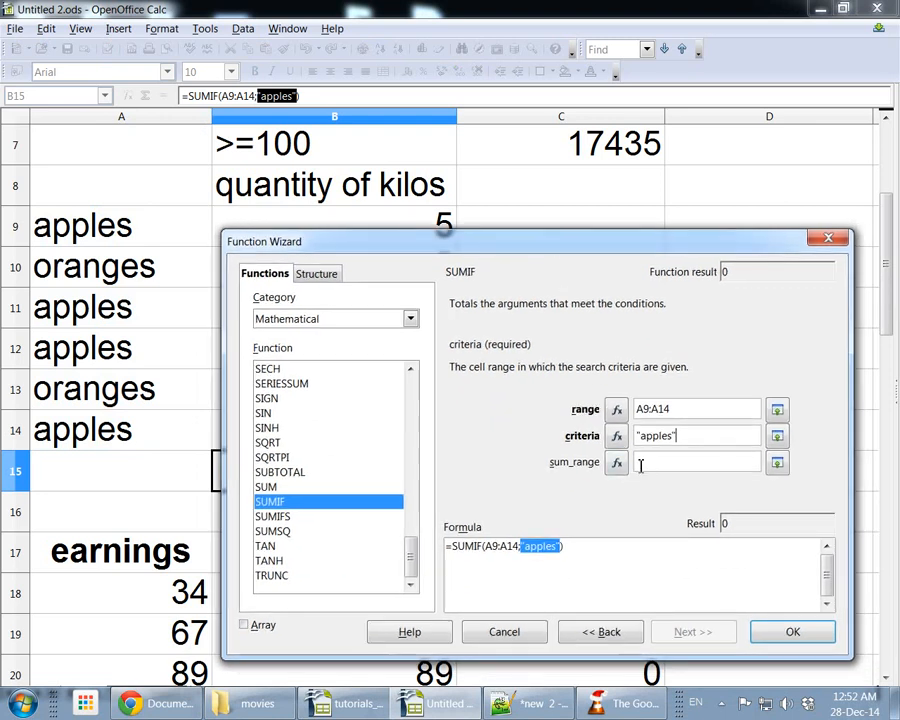
pyautogui.click(648, 462)
pyautogui.moveTo(378, 225); pyautogui.dragTo(328, 428)
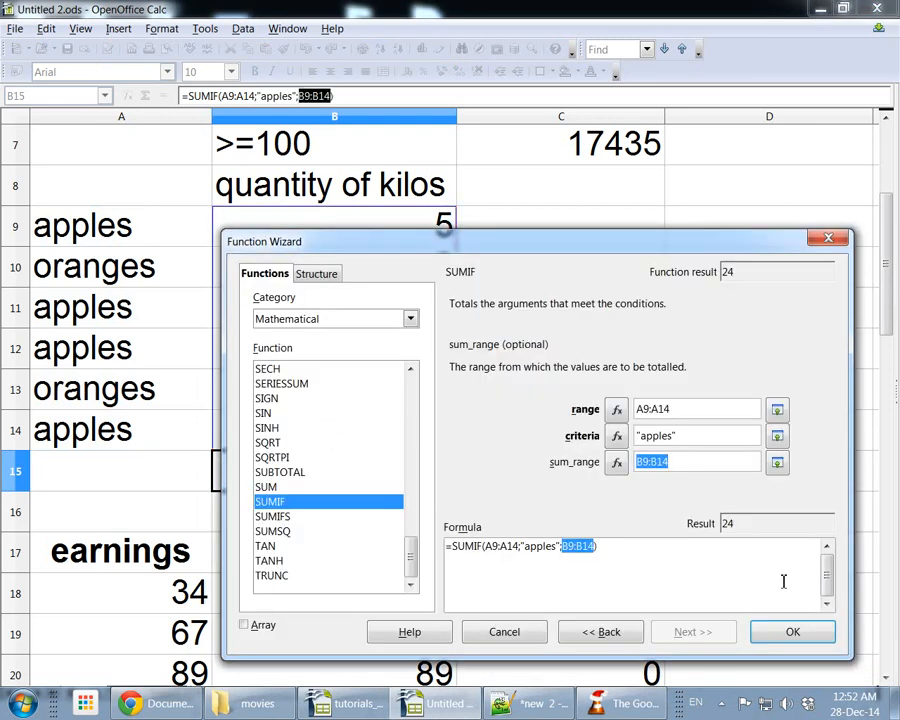
pyautogui.moveTo(686, 246); pyautogui.dragTo(644, 250)
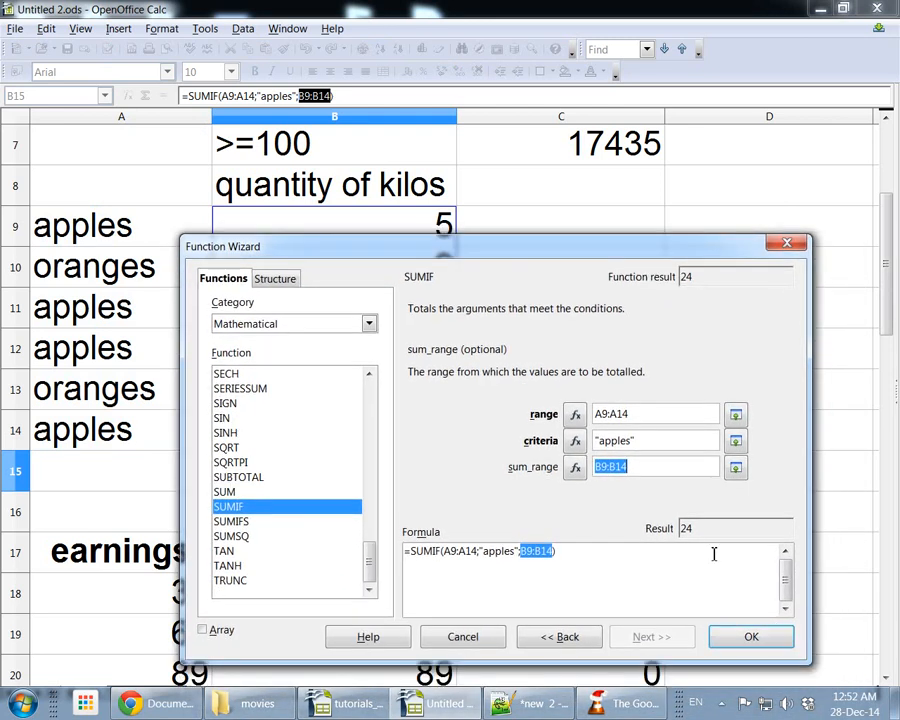
pyautogui.click(650, 414)
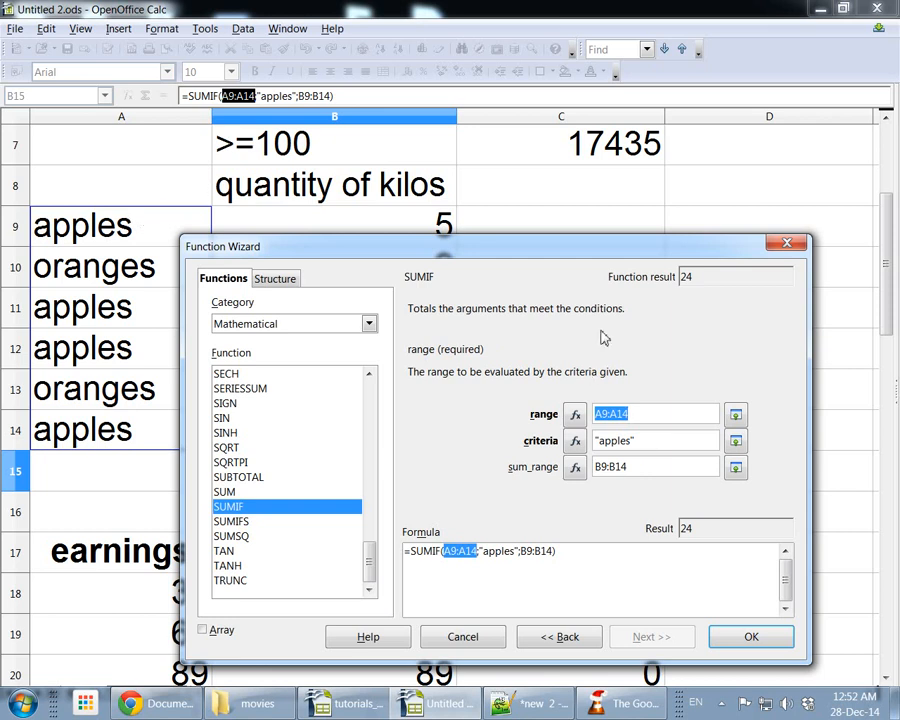
pyautogui.click(656, 466)
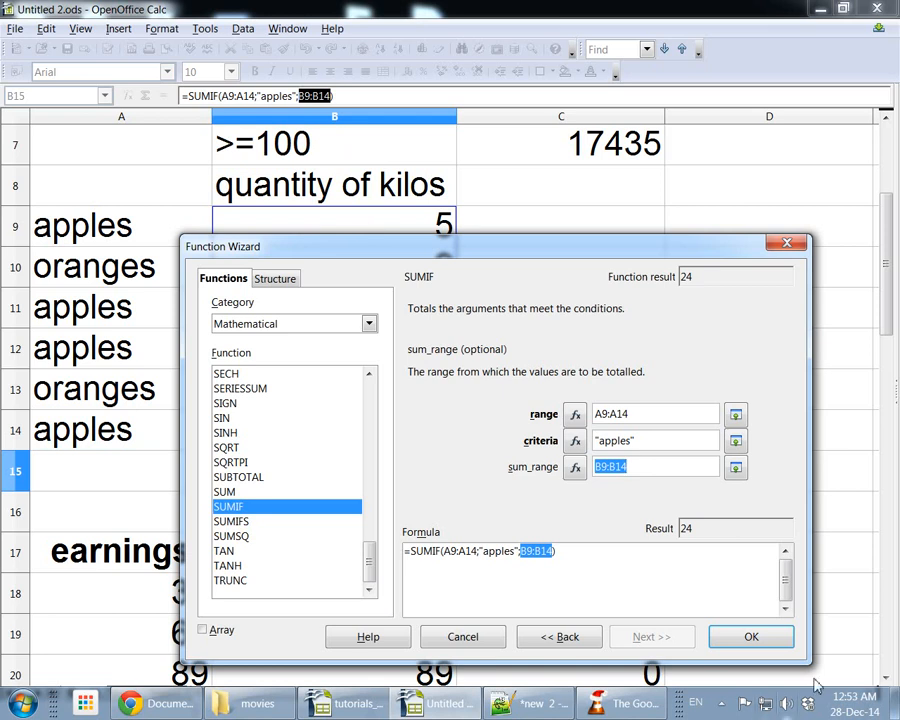
pyautogui.click(768, 637)
# Check the individual apple quantities in B9, B11, B12 and B14 that make up the SUMIF total.
pyautogui.click(386, 242)
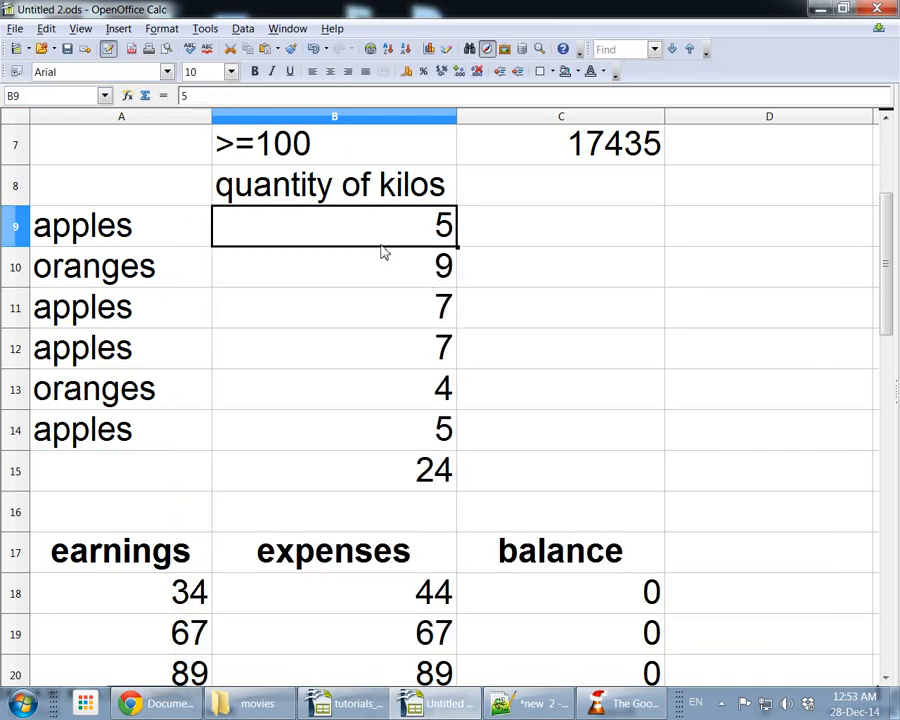
pyautogui.click(377, 308)
pyautogui.click(379, 350)
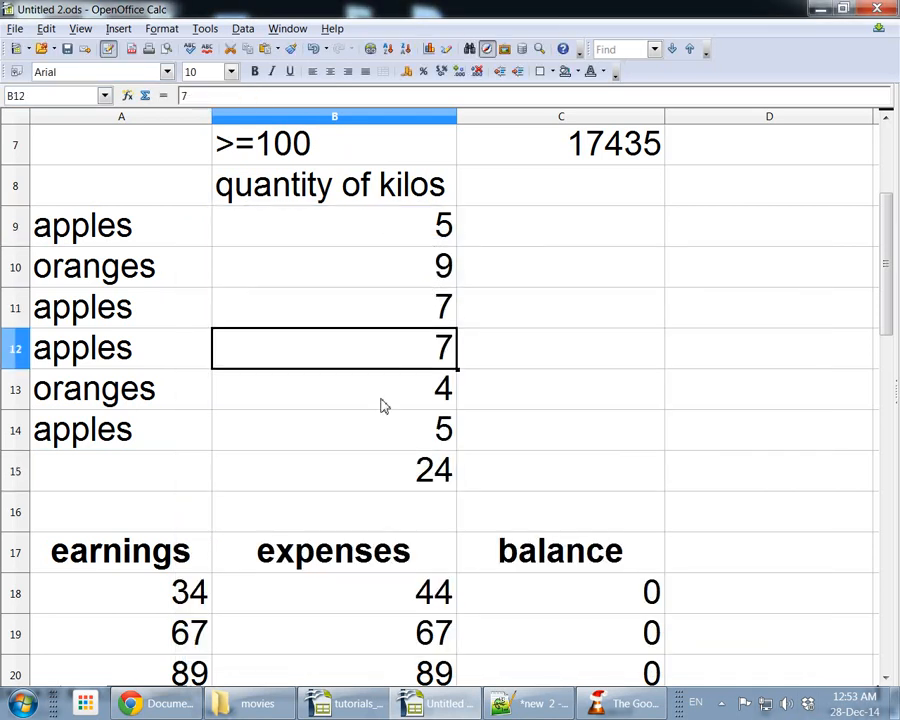
pyautogui.click(386, 424)
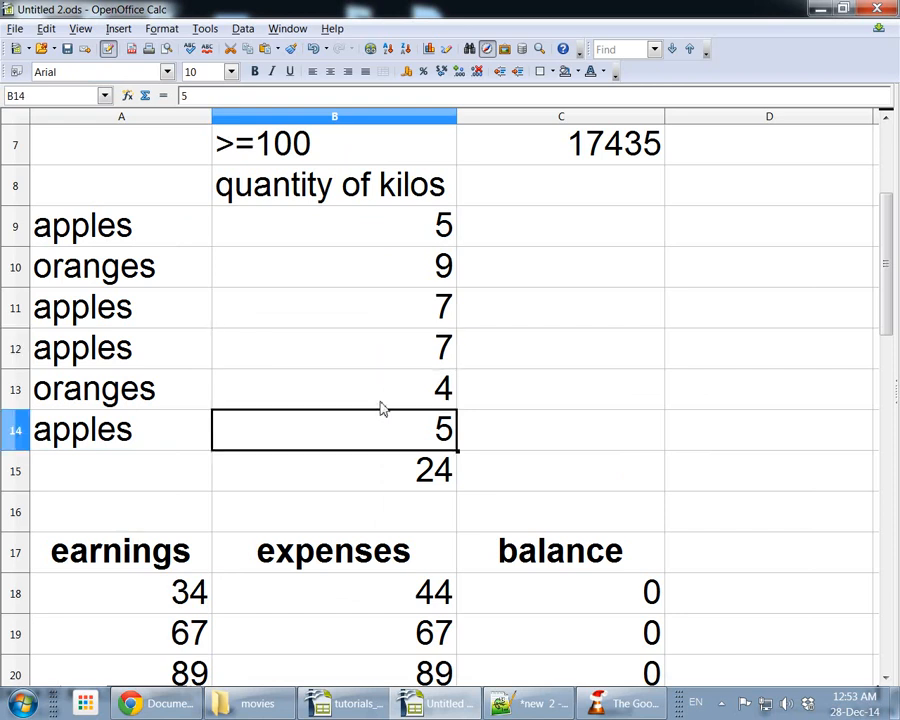
# Enter the criteria word "apples" in cell C9 beside the fruit list.
pyautogui.click(546, 241)
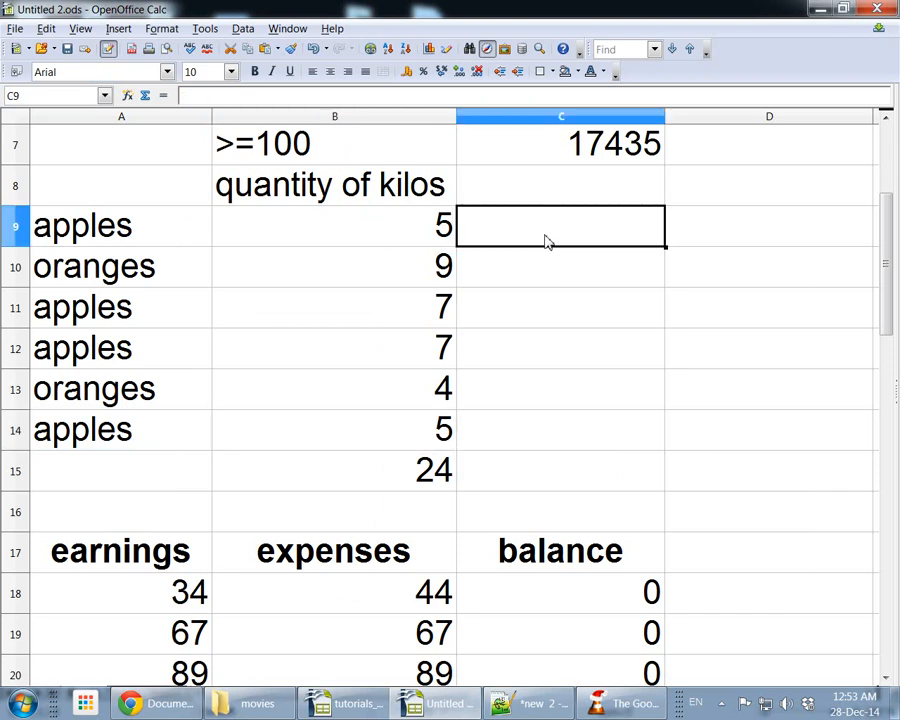
pyautogui.write('apples')
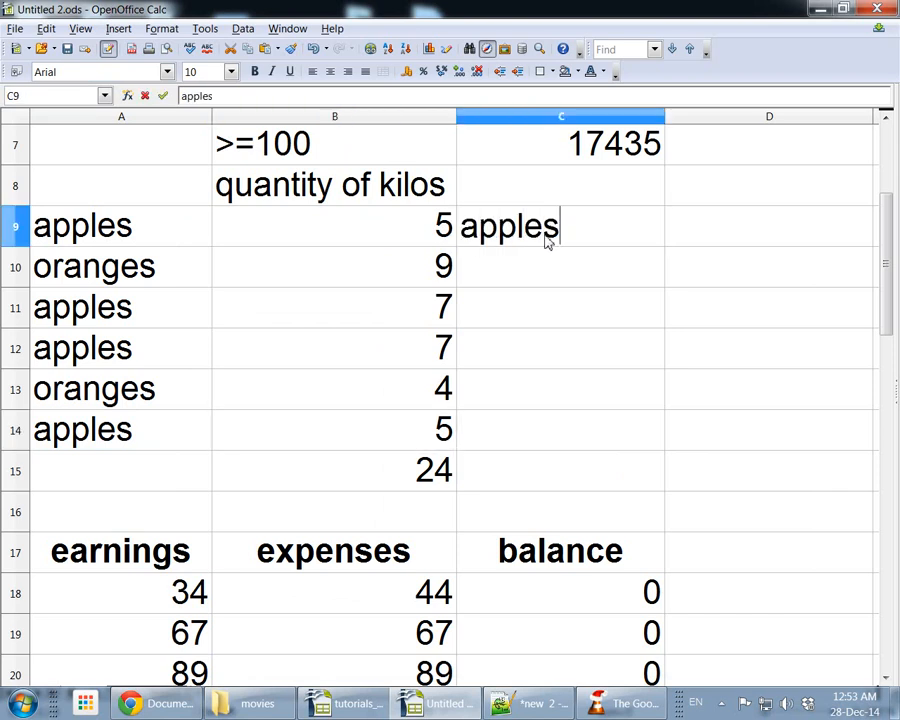
pyautogui.press('Return')
# Replace the quoted "apples" criteria in the B15 SUMIF formula with a reference to cell C9.
pyautogui.doubleClick(424, 469)
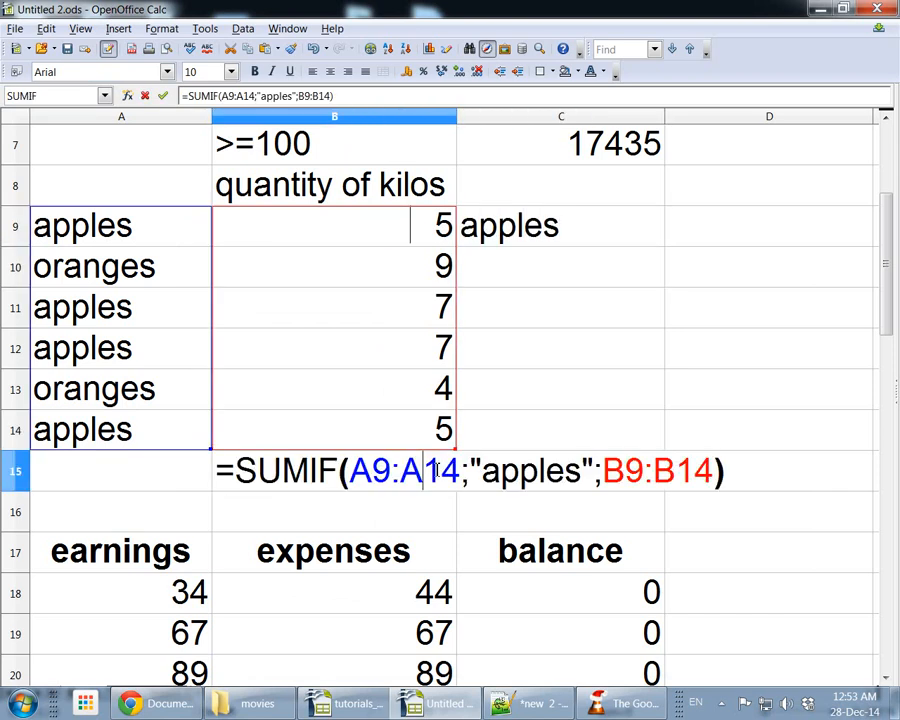
pyautogui.press('Right')
pyautogui.press('Right')
pyautogui.press('Right')
pyautogui.hotkey('shift', 'Right')
pyautogui.hotkey('shift', 'Right')
pyautogui.hotkey('shift', 'Right')
pyautogui.hotkey('shift', 'Right')
pyautogui.hotkey('shift', 'Right')
pyautogui.hotkey('shift', 'Right')
pyautogui.hotkey('shift', 'Right')
pyautogui.hotkey('shift', 'Right')
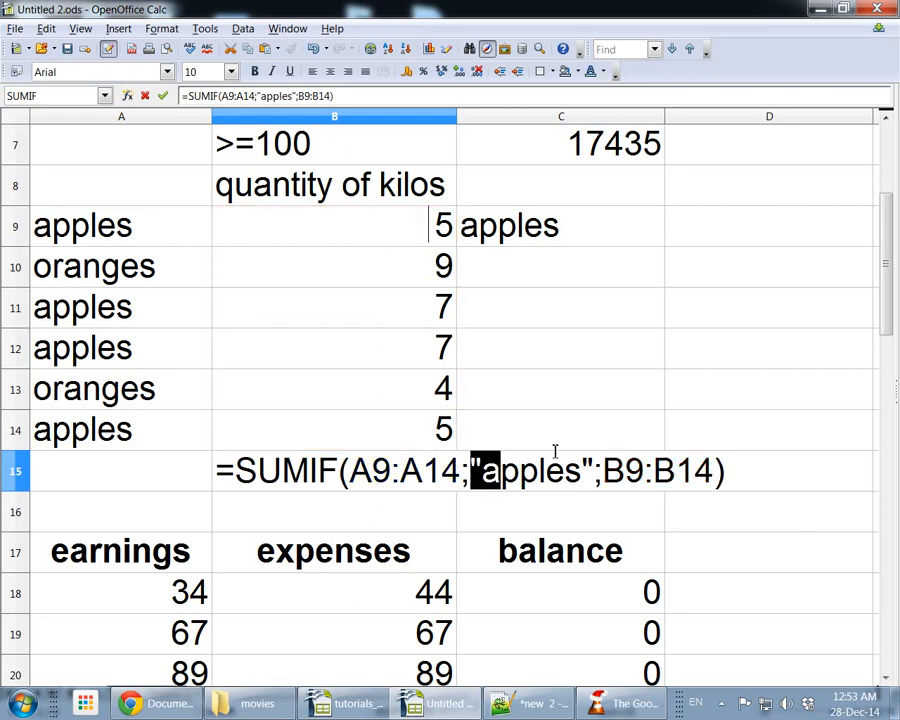
pyautogui.press('Delete')
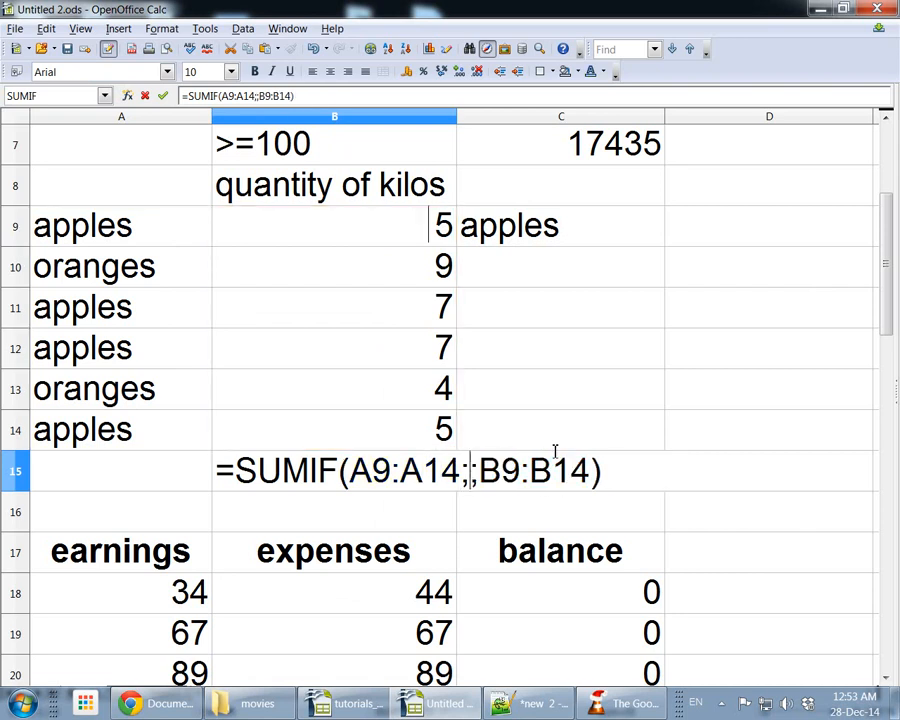
pyautogui.write('c9')
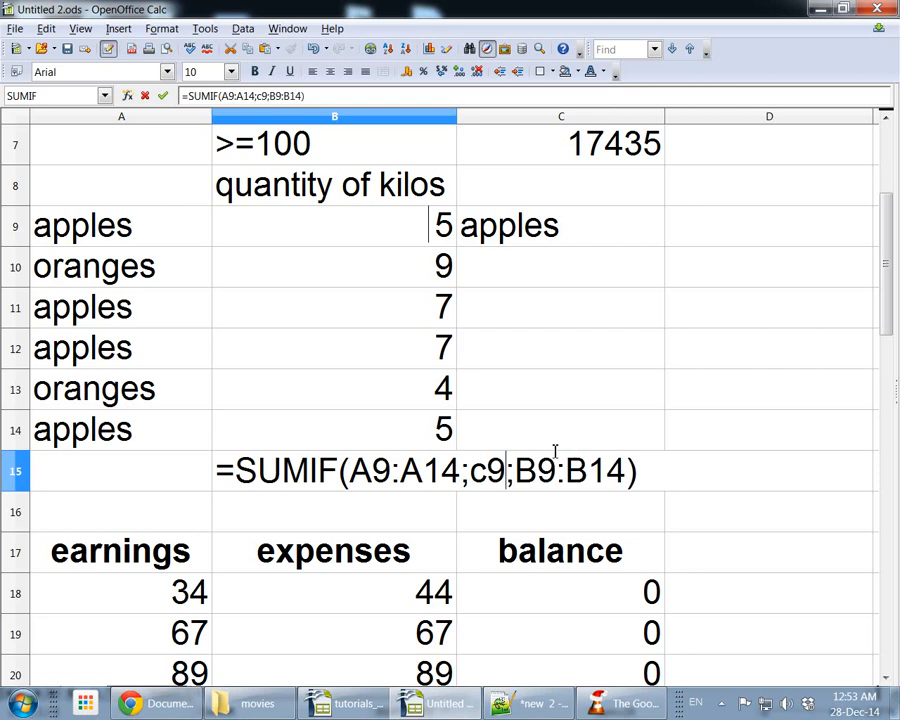
pyautogui.press('Return')
pyautogui.press('Up')
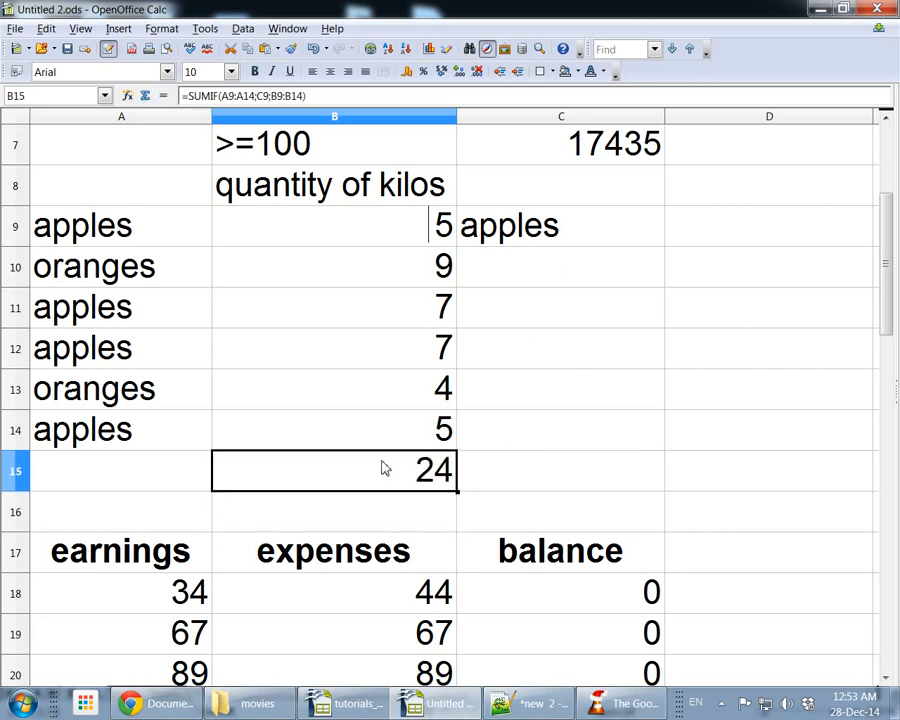
# Change the criteria word in cell C9 to "oranges" so that B15 totals the oranges instead.
pyautogui.click(533, 232)
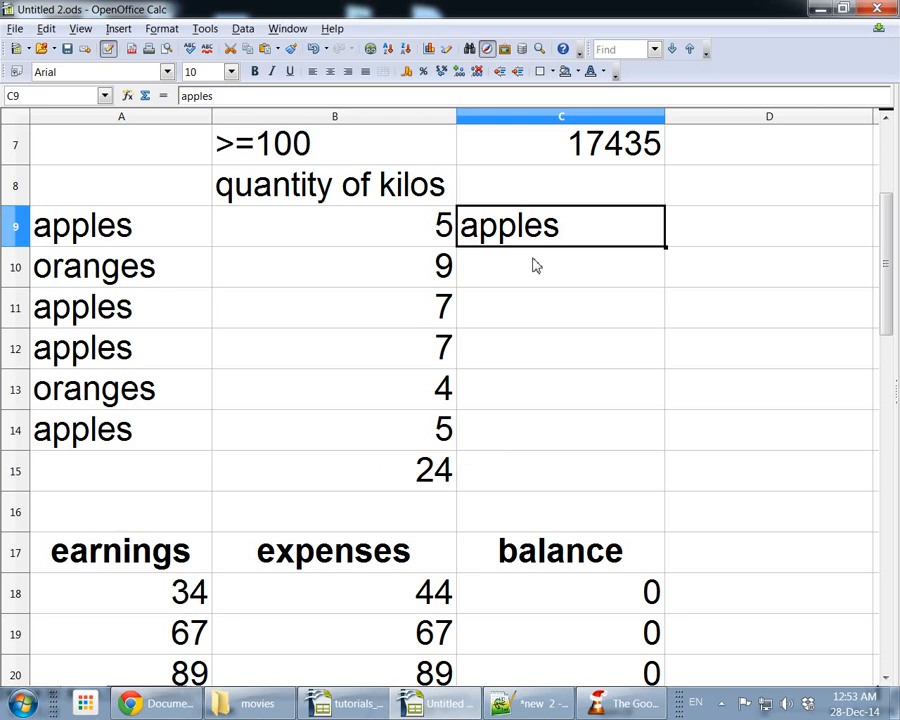
pyautogui.click(177, 274)
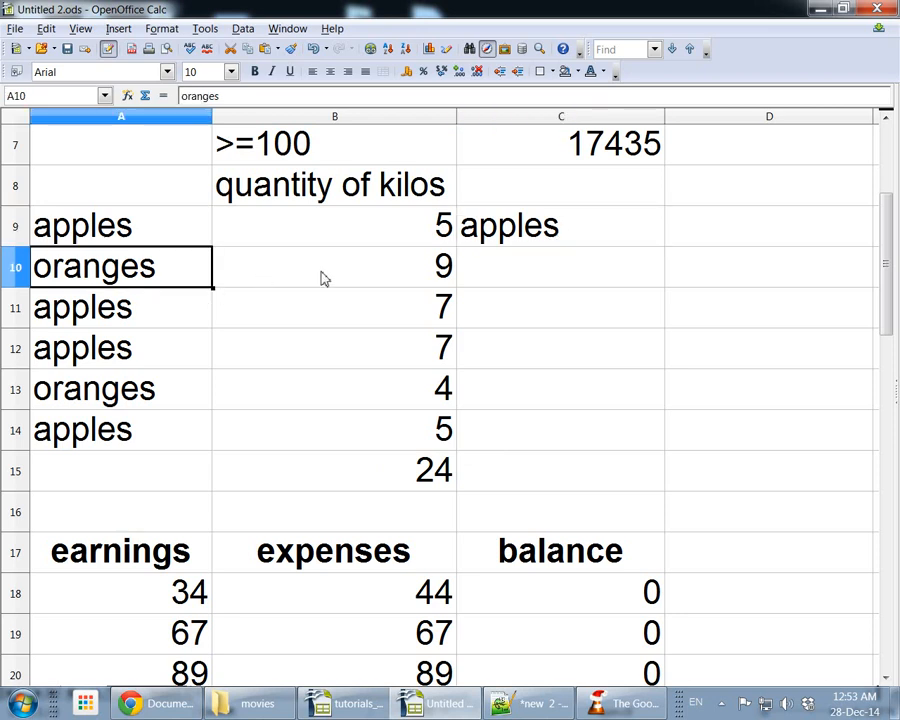
pyautogui.click(544, 240)
pyautogui.write('oranges')
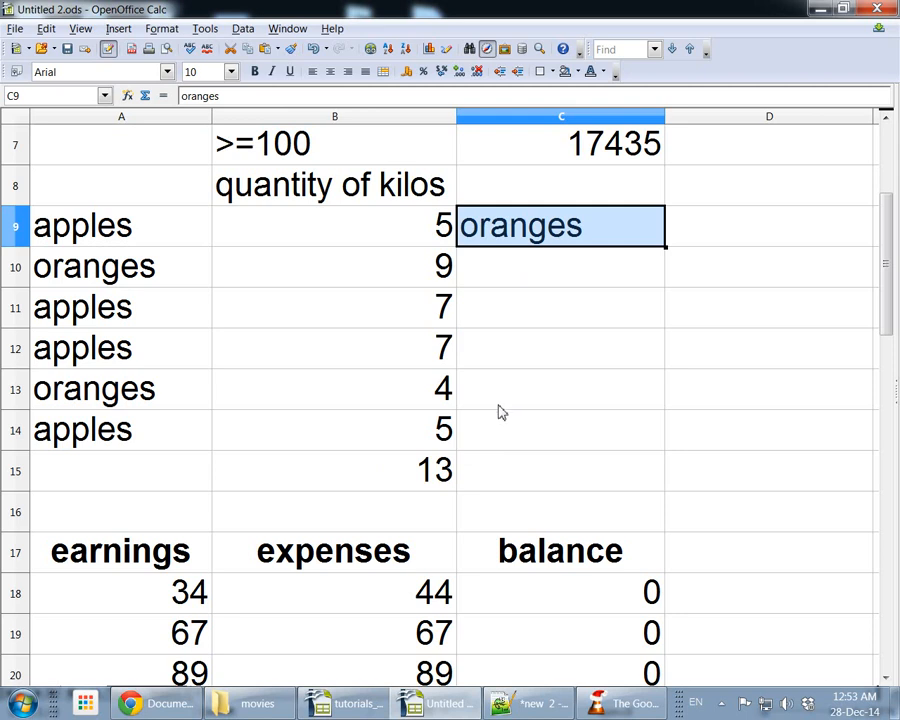
# Examine the C9 criteria reference in the B15 formula and leave the formula as it is, returning to cell C9.
pyautogui.doubleClick(420, 469)
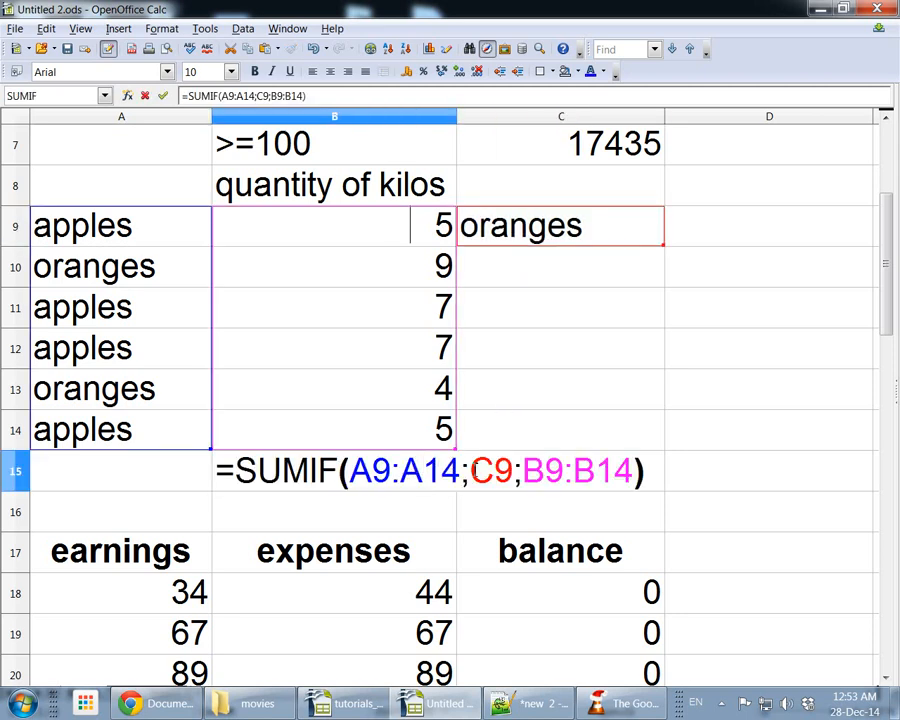
pyautogui.doubleClick(490, 470)
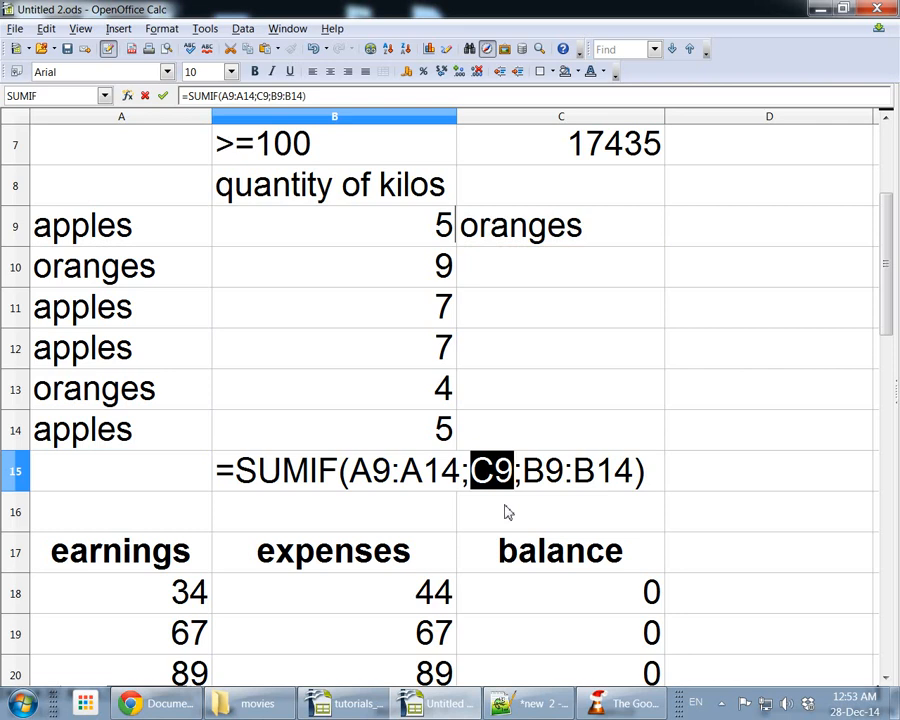
pyautogui.press('Return')
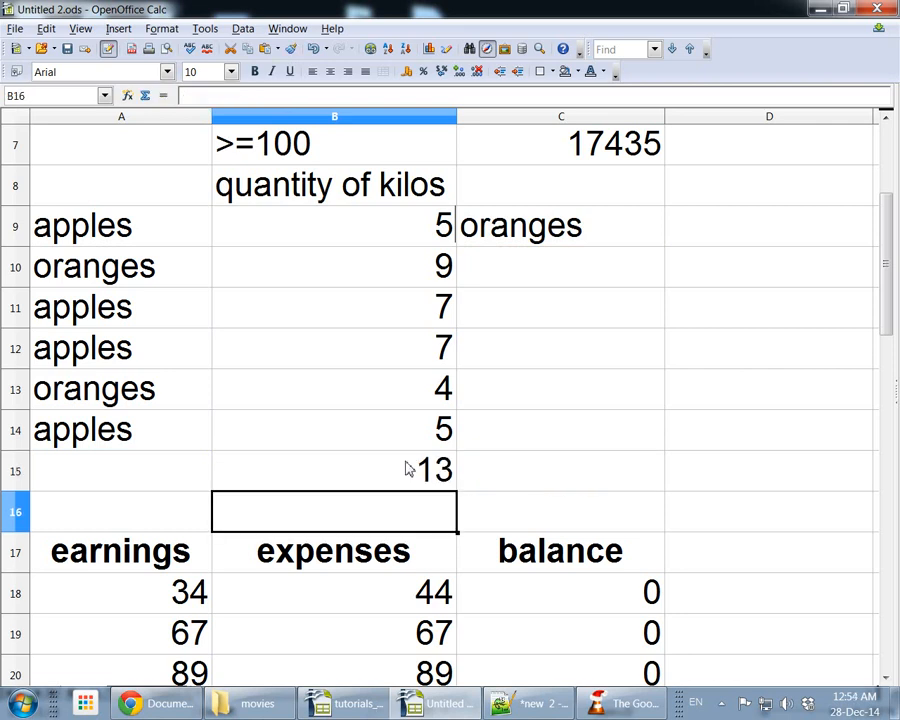
pyautogui.click(566, 237)
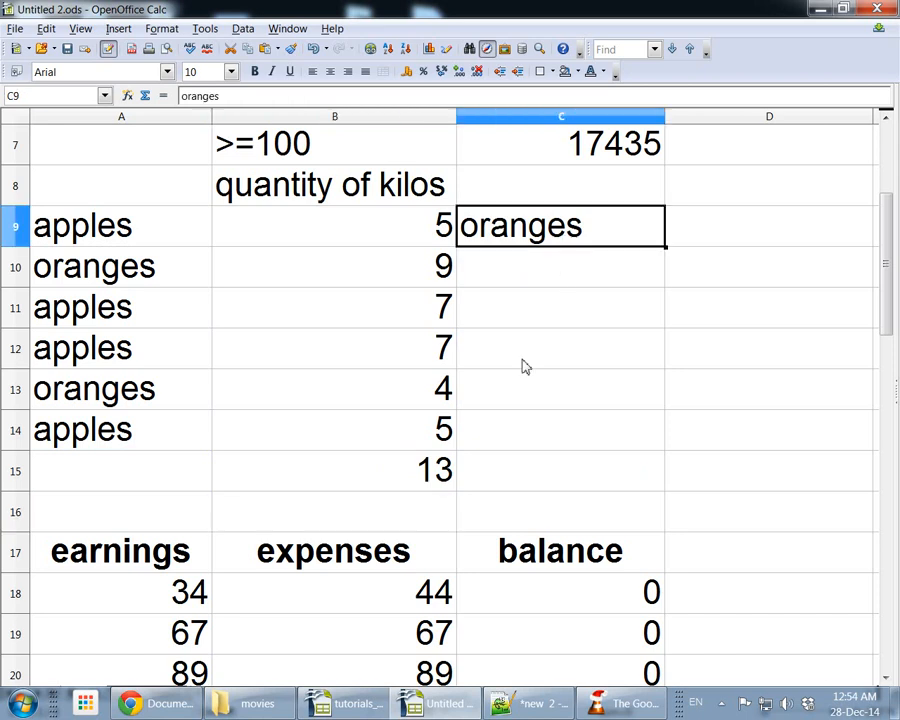
pyautogui.scroll(2, 522, 366)
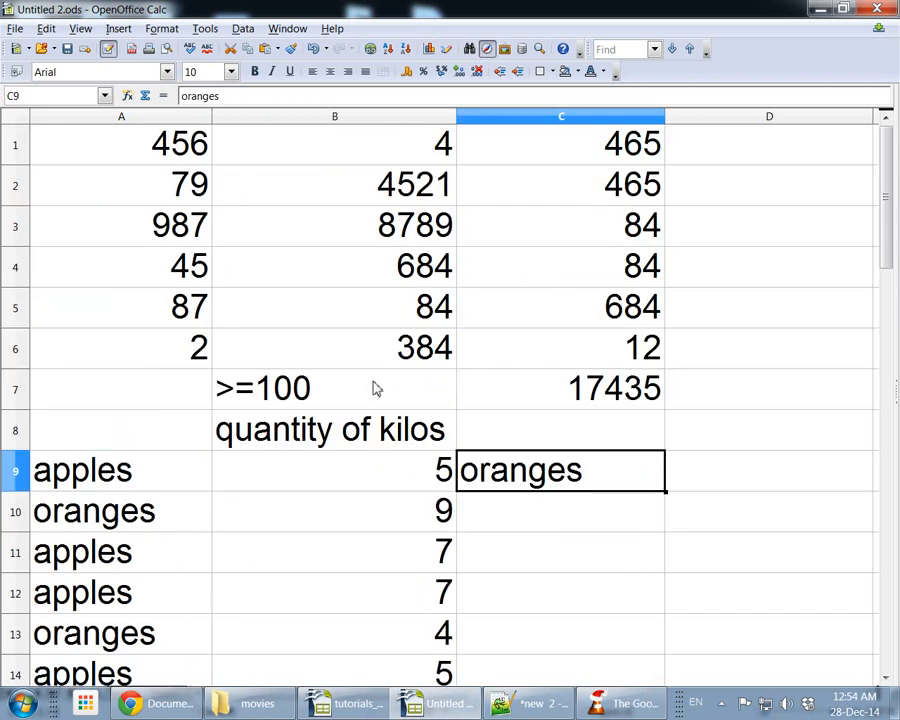